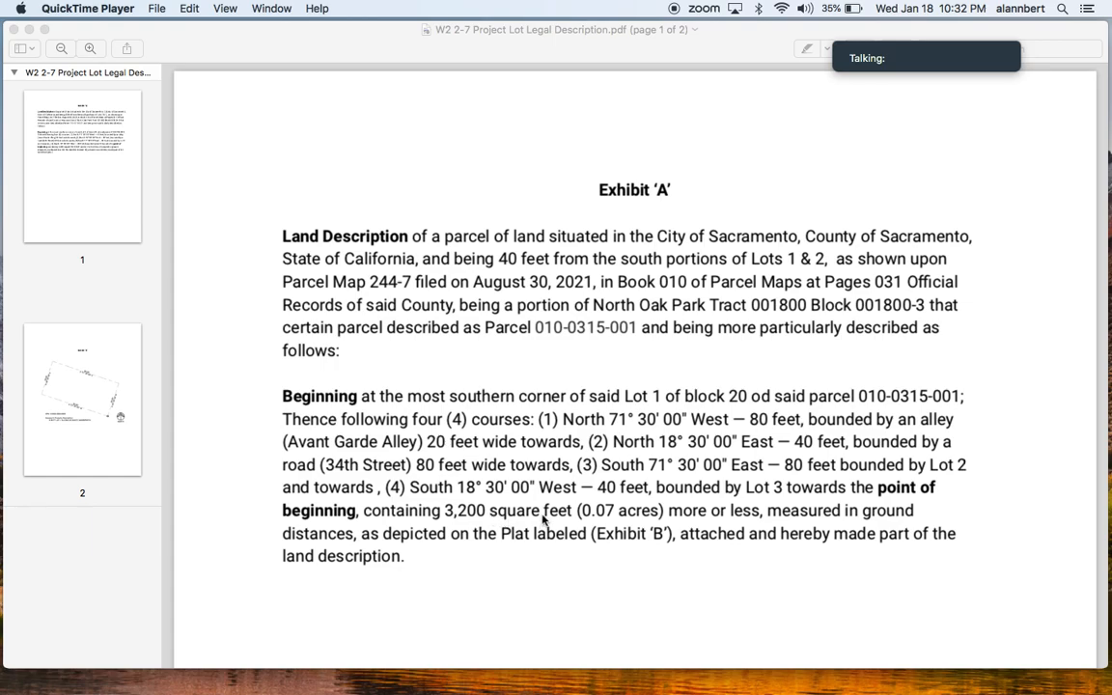
- Review the lot's land description in Exhibit 'A' and the bearings and distances on the Exhibit 'B' plat
scroll(542, 519, "down", 15)
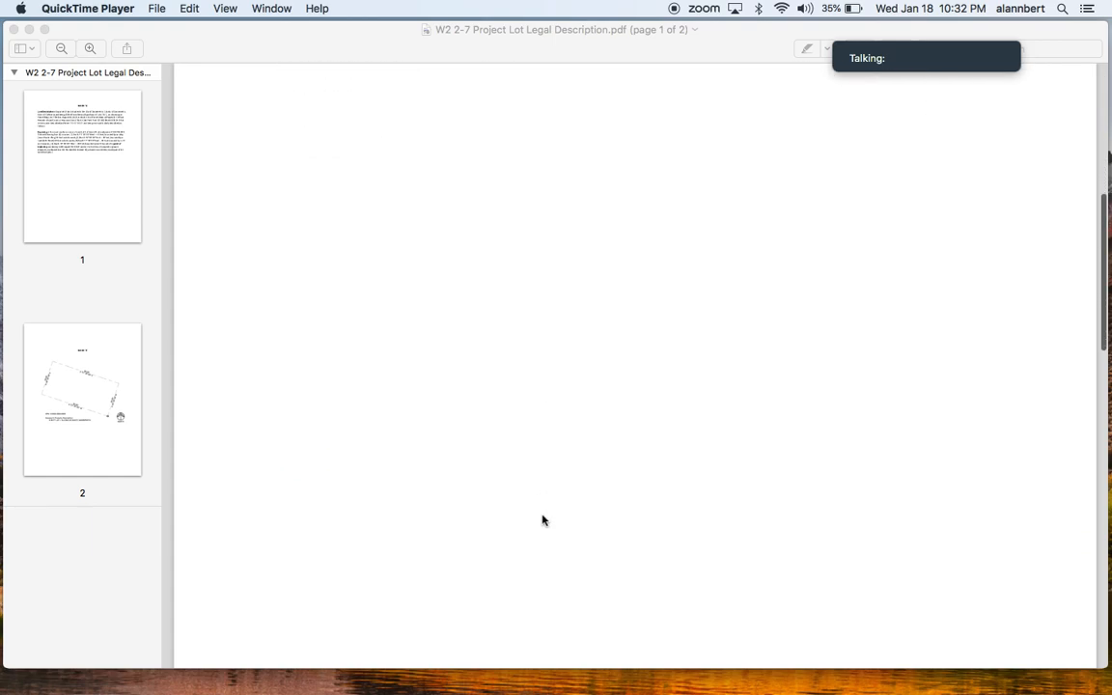
scroll(542, 520, "down", 5)
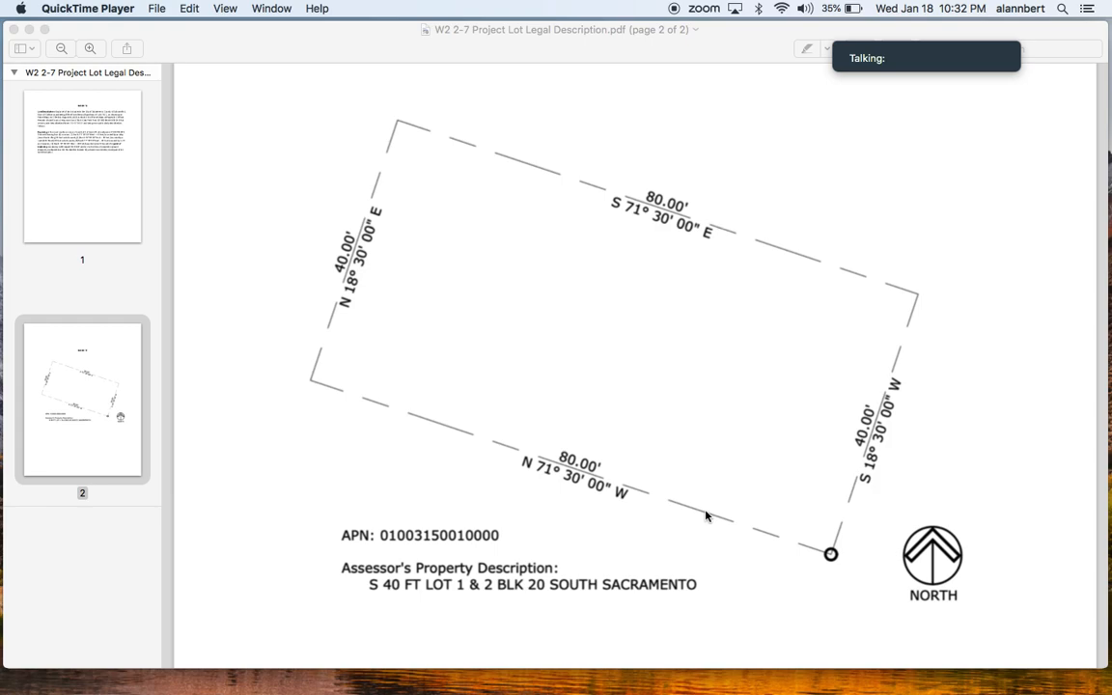
scroll(709, 499, "up", 10)
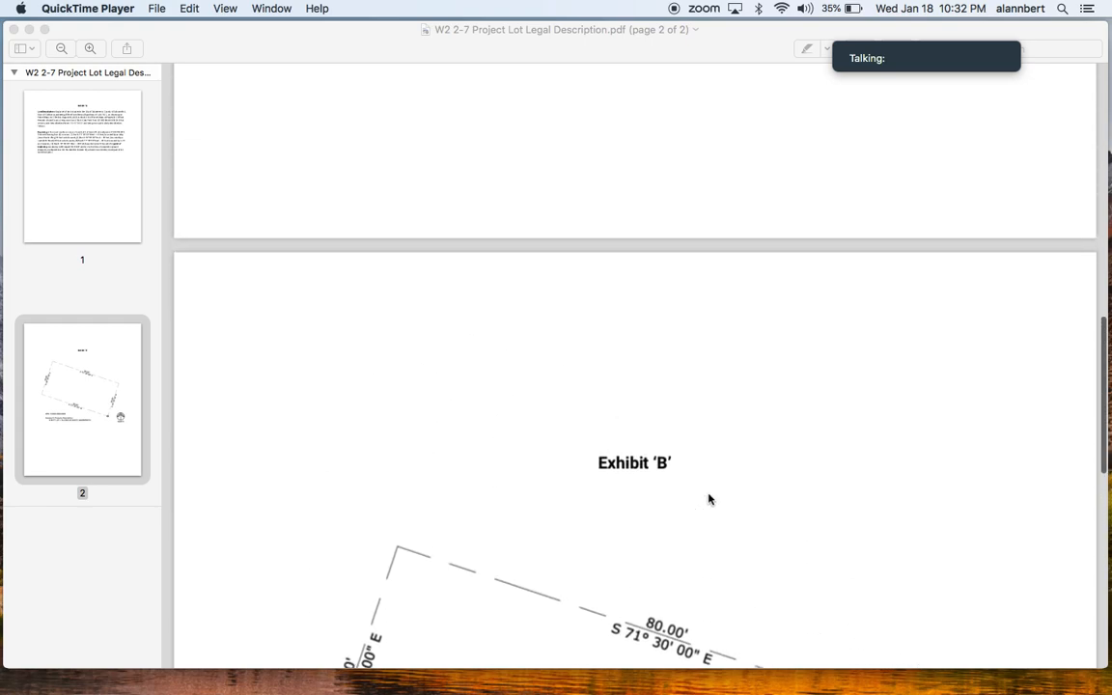
scroll(709, 499, "up", 8)
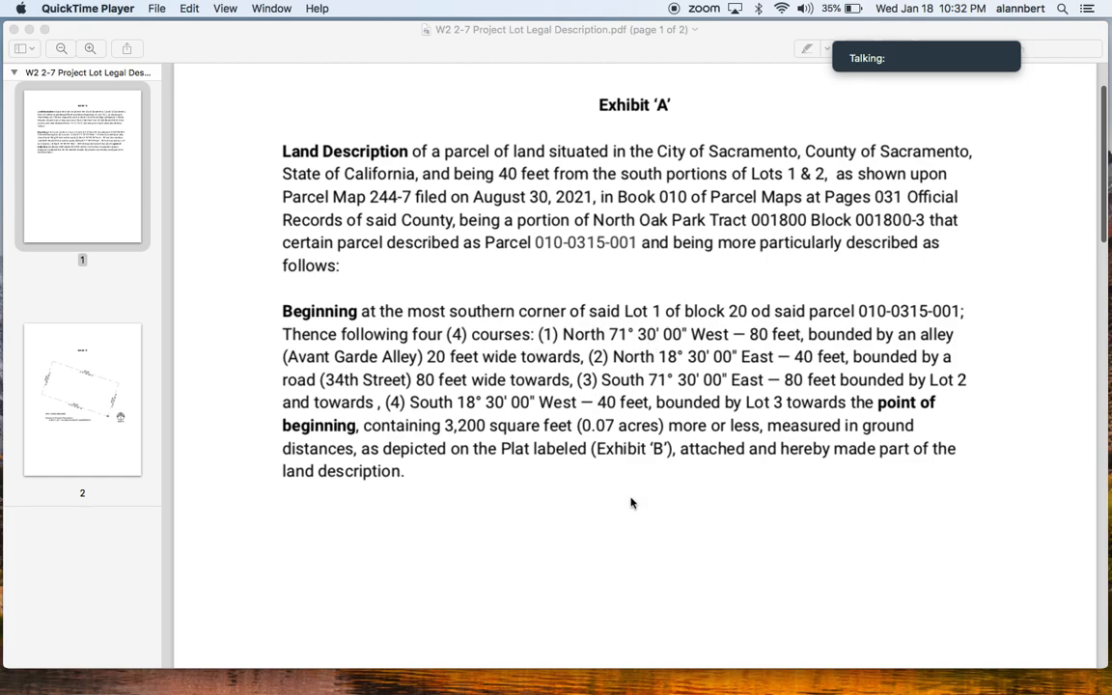
scroll(631, 502, "down", 15)
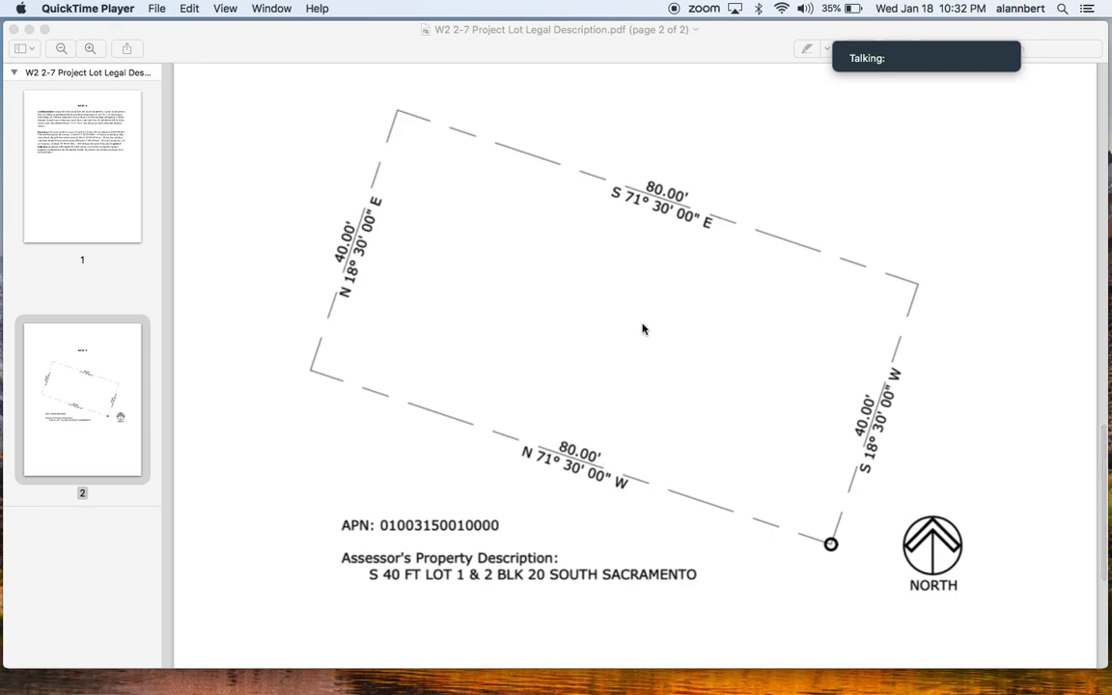
scroll(643, 326, "up", 10)
scroll(643, 329, "up", 5)
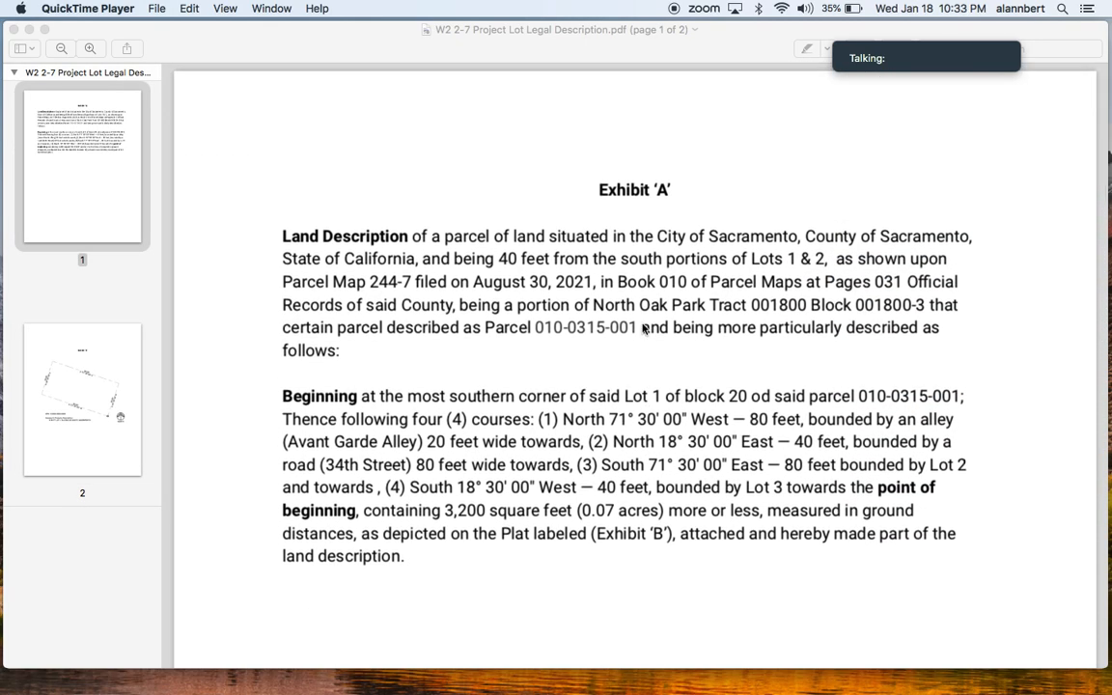
- Switch to AutoCAD, close Drawing1 without saving it, and create a new drawing
key("ctrl+Right")
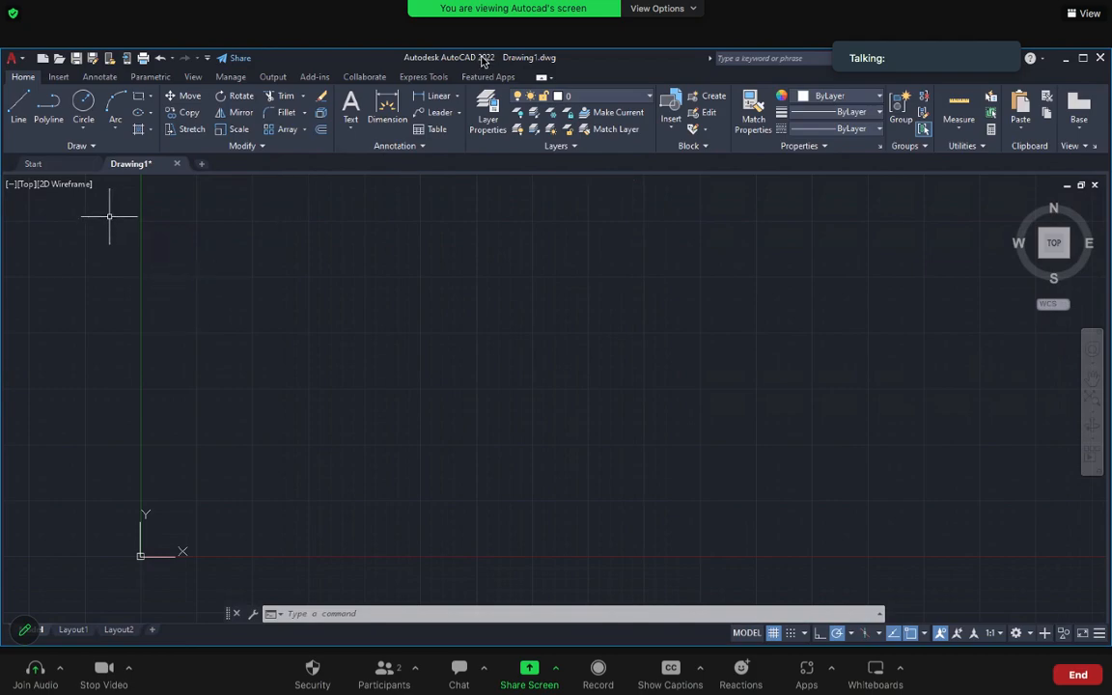
left_click(60, 164)
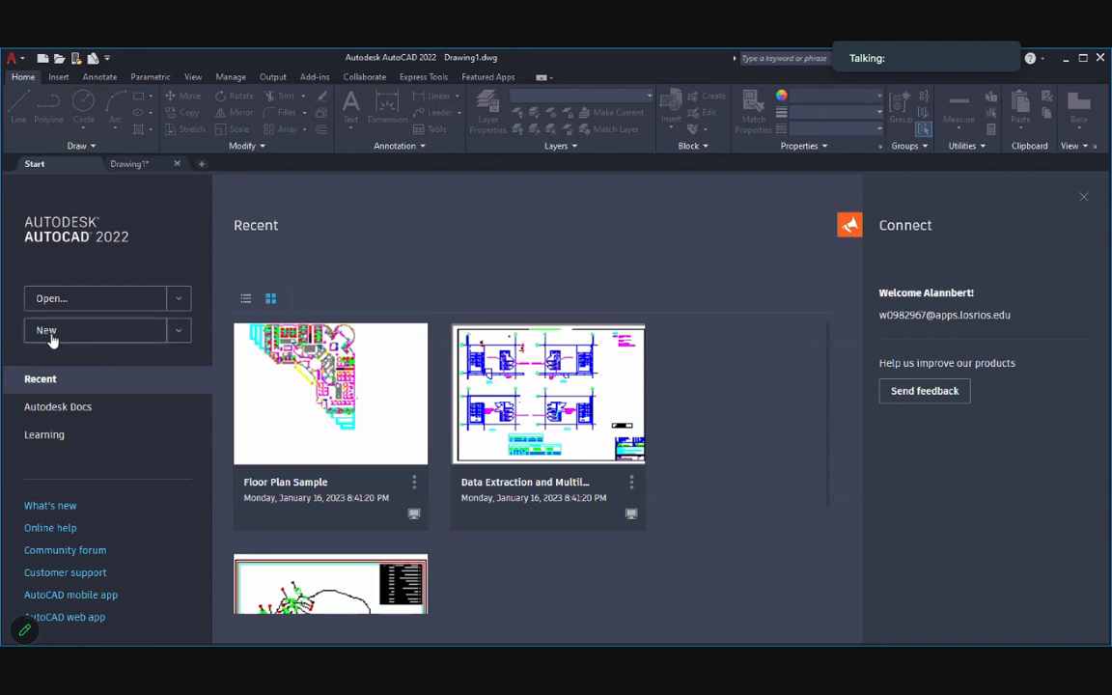
left_click(140, 165)
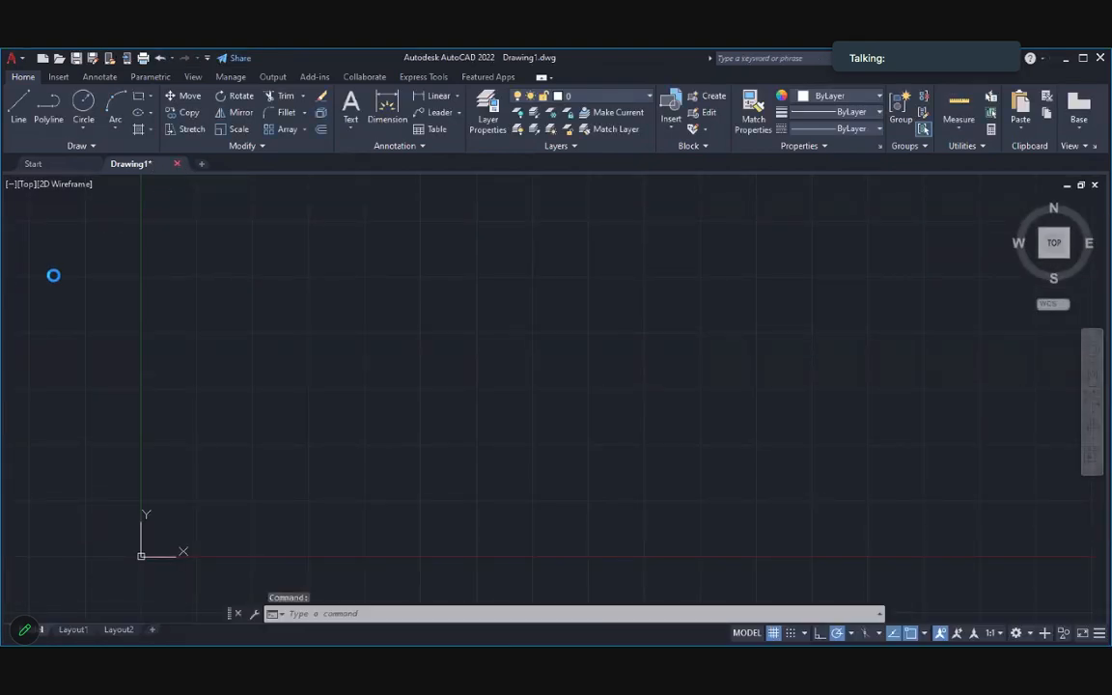
left_click(559, 383)
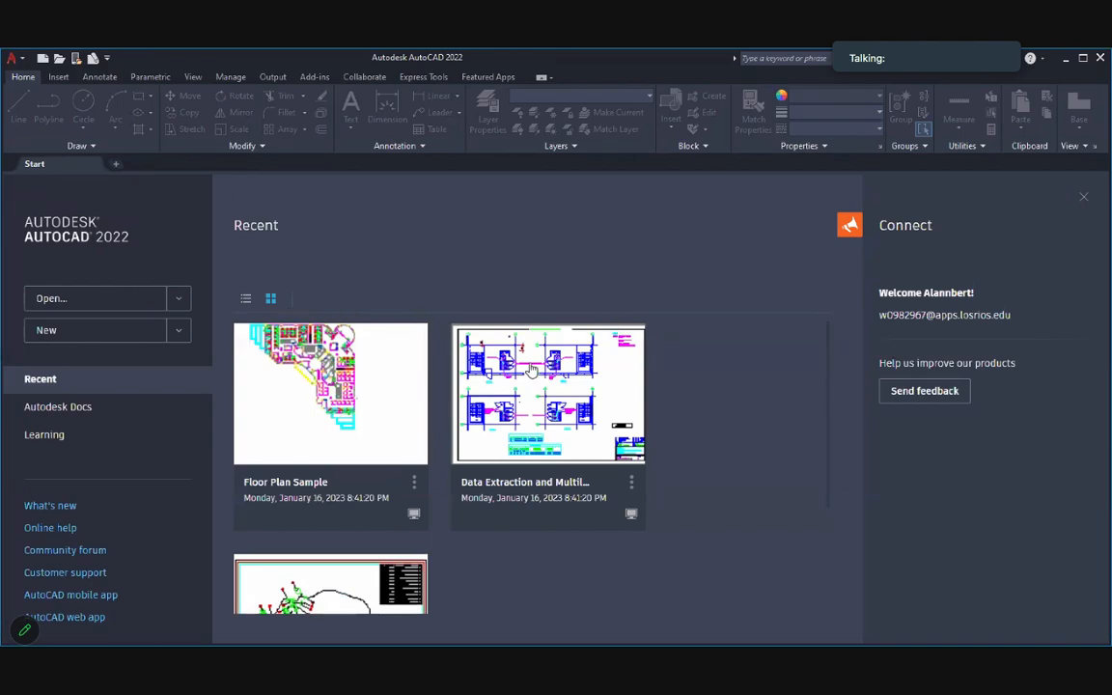
left_click(56, 332)
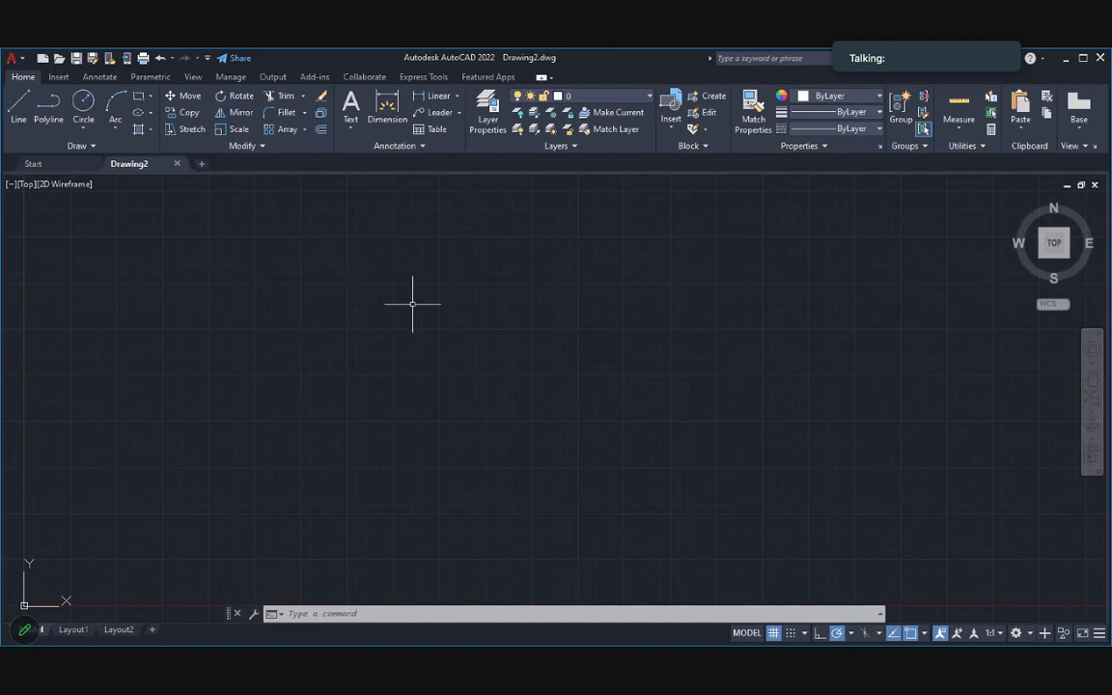
- Check the point of beginning in the PDF land description against the hand-drawn lot sketch, and return to AutoCAD
key("ctrl+Left")
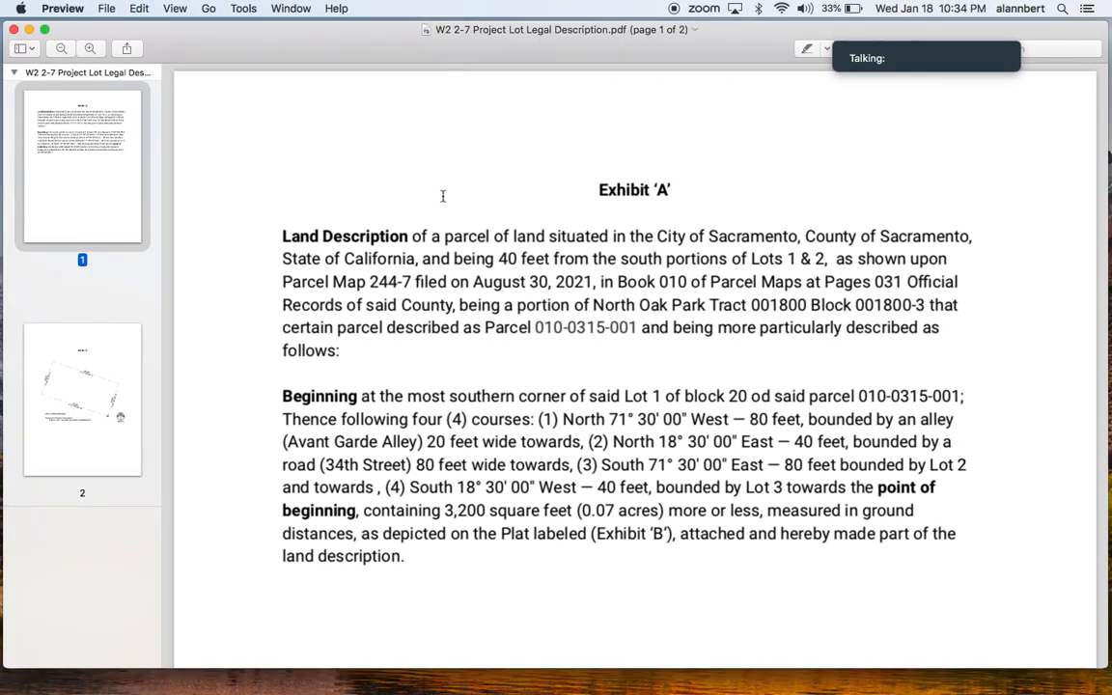
key("ctrl+Right")
key("ctrl+Right")
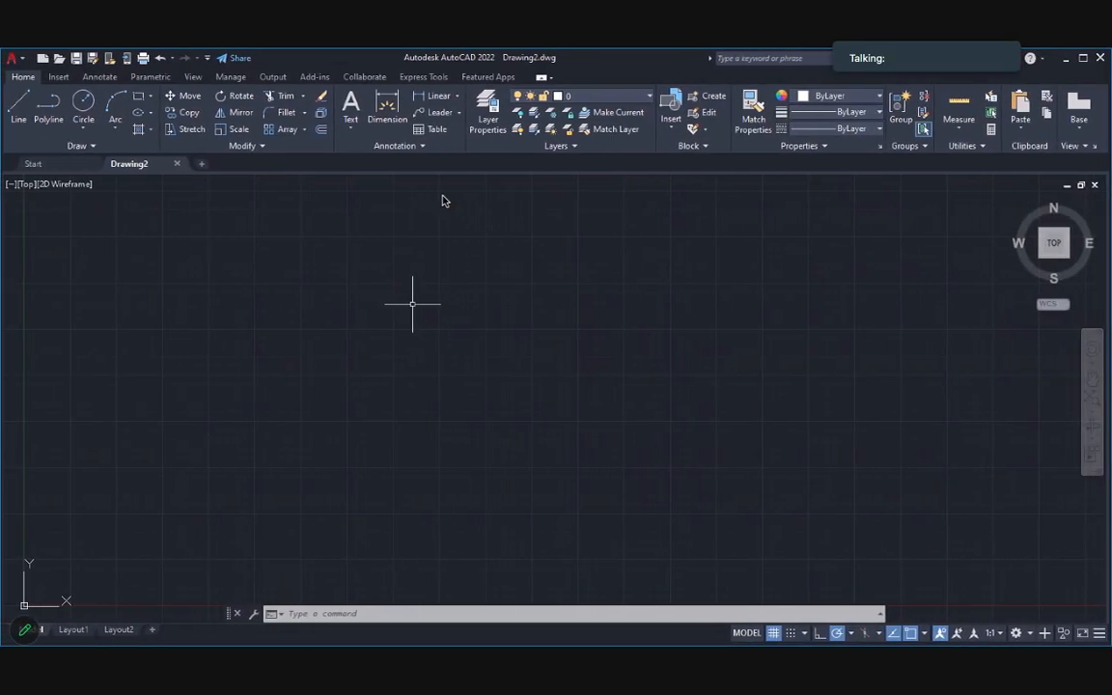
key("ctrl+Left")
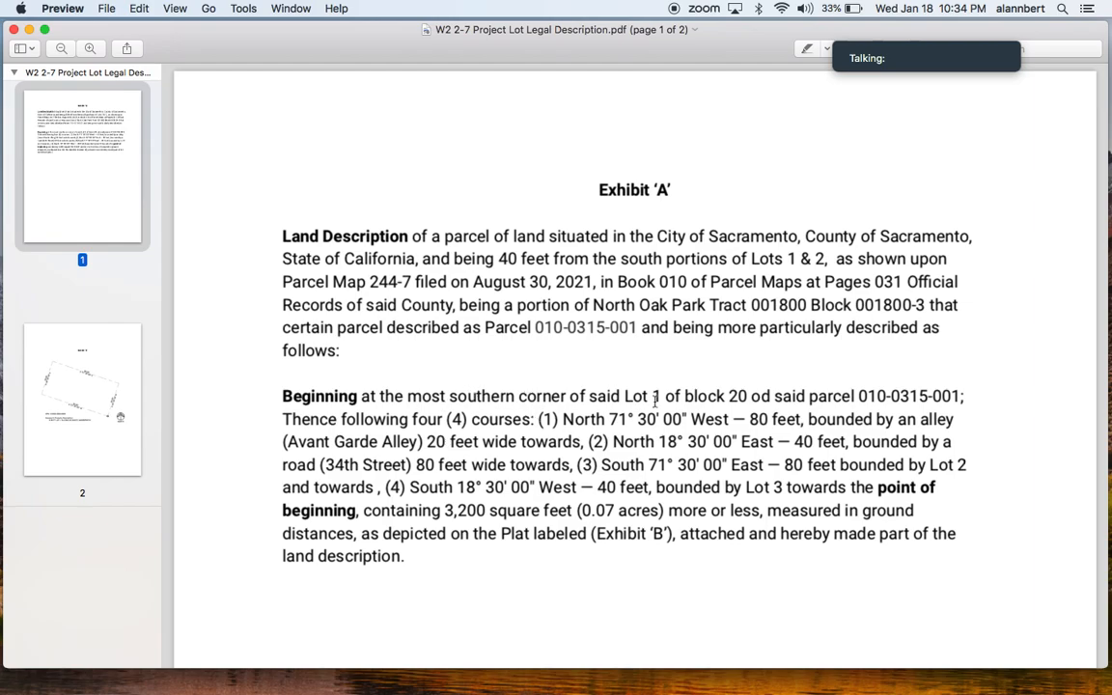
key("ctrl+Right")
key("ctrl+Right")
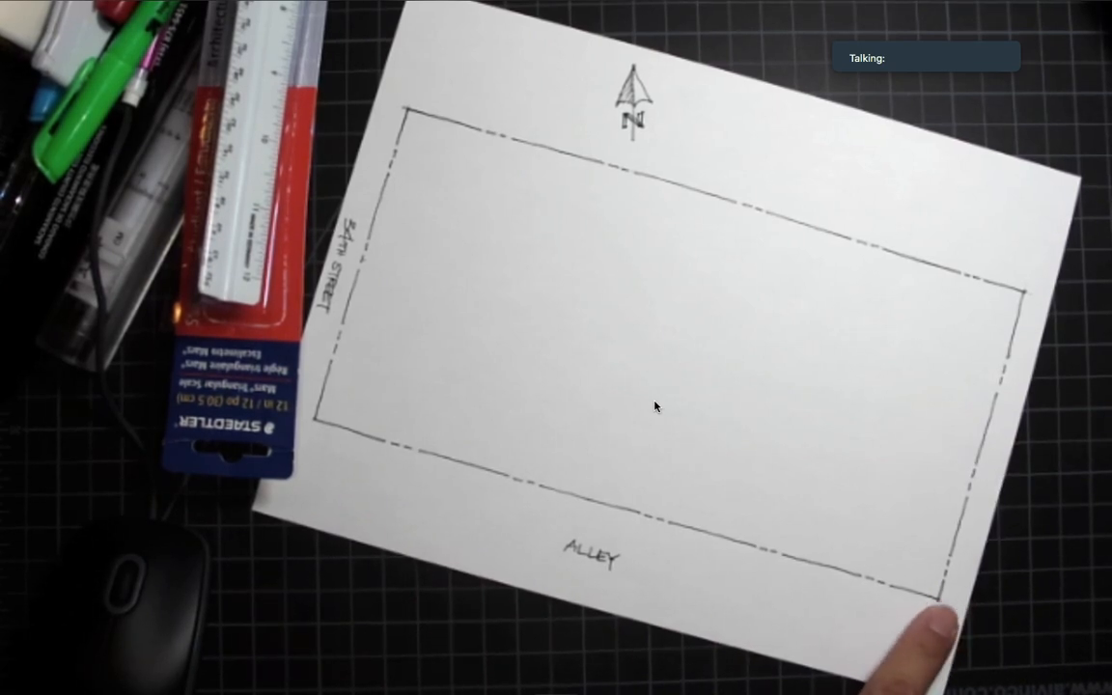
key("ctrl+Left")
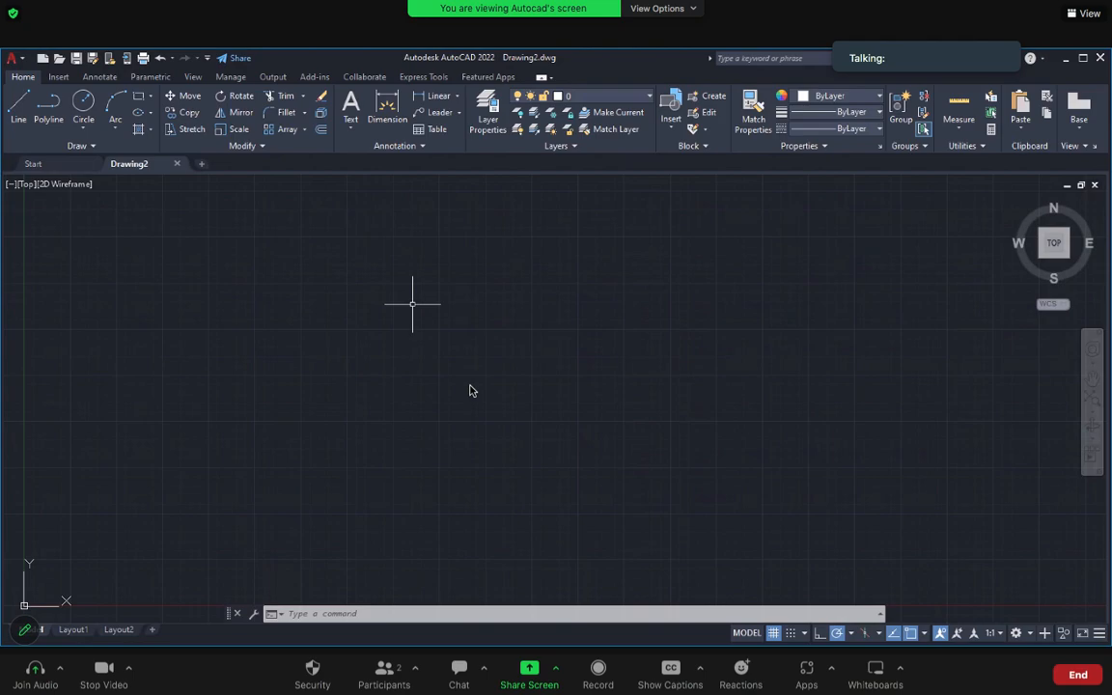
- Open the drawing units settings with DDUNITS and set the length type to Architectural
type("ddunit")
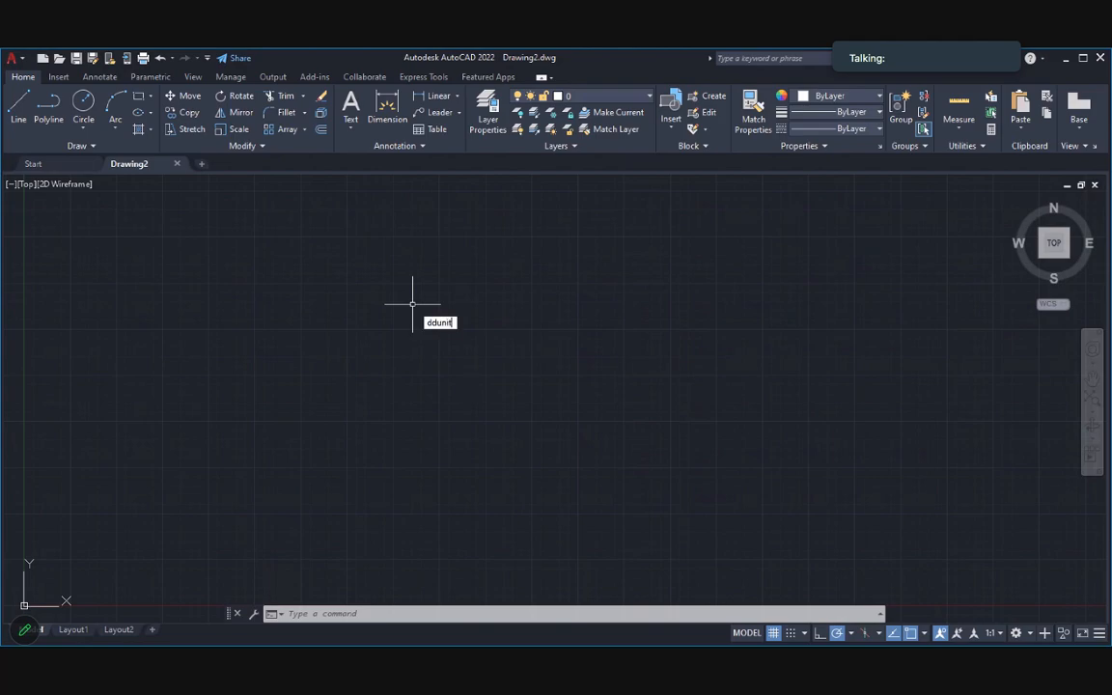
type("s")
key("Return")
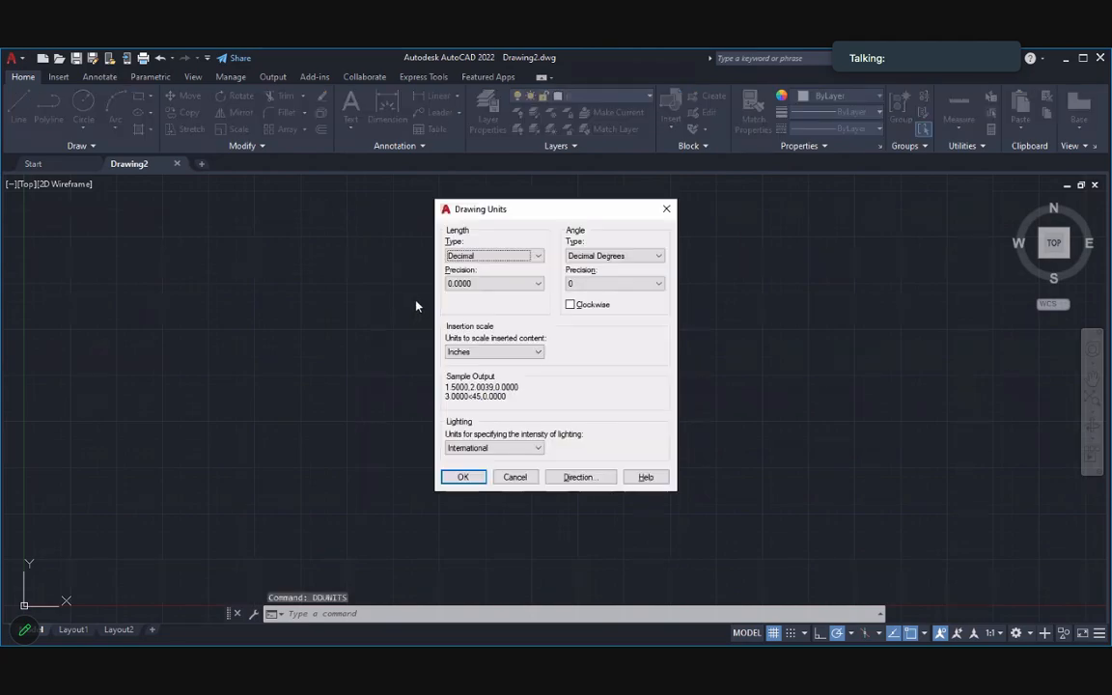
left_click(538, 256)
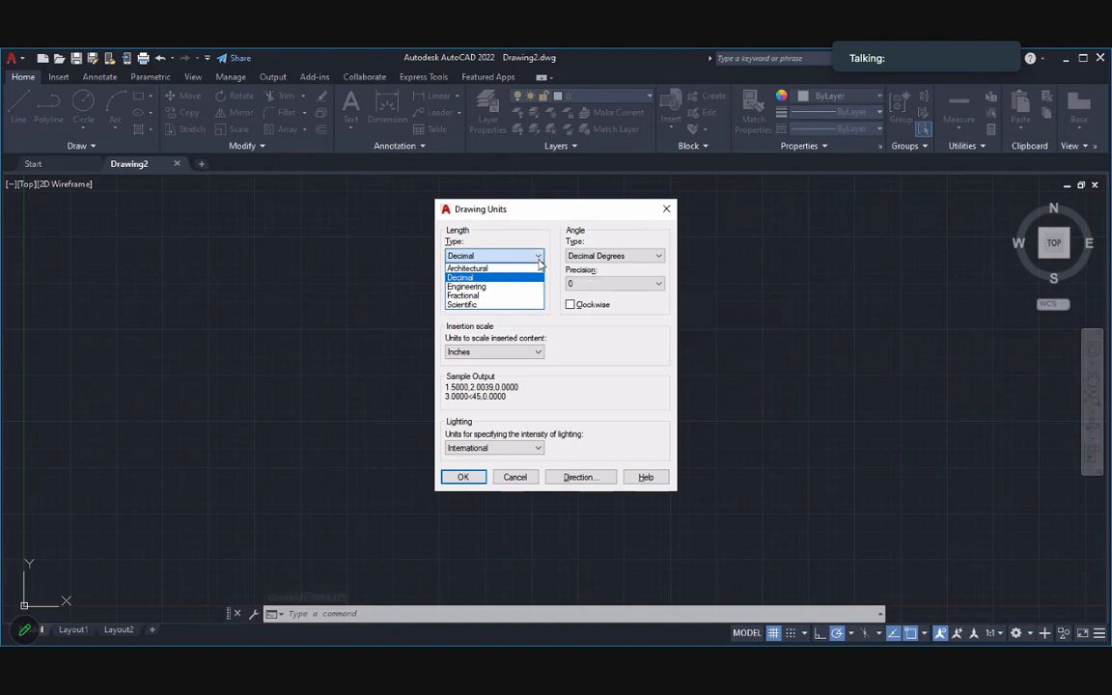
left_click(494, 268)
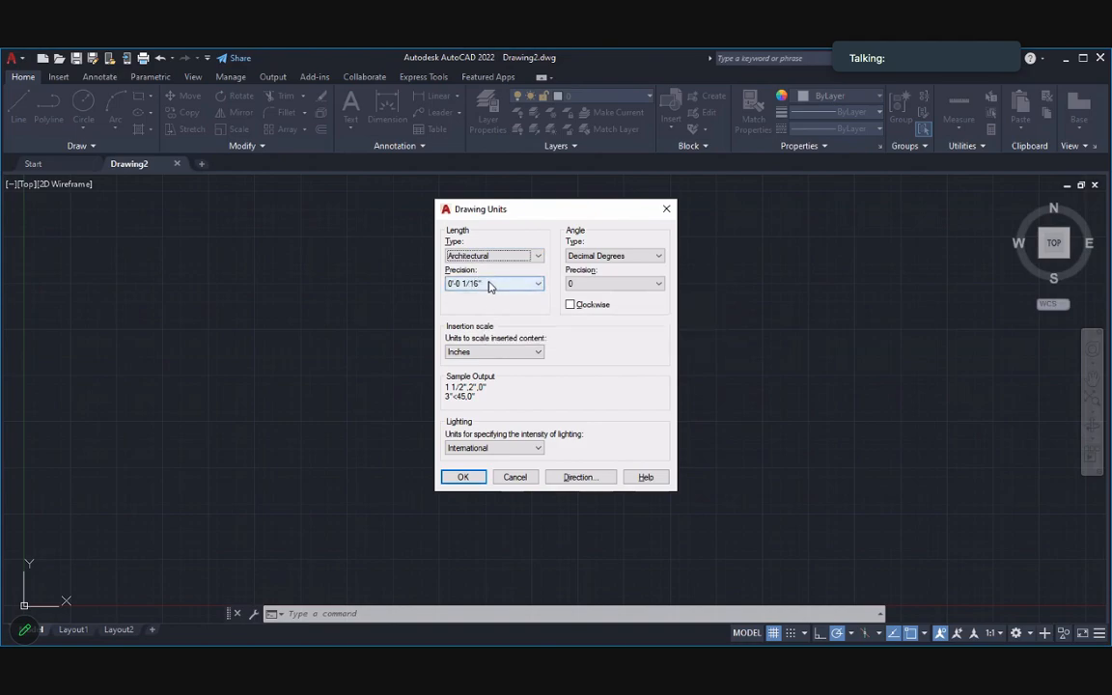
- Try the Engineering and Decimal length types with their precision options, and return the length type to Architectural
left_click(538, 257)
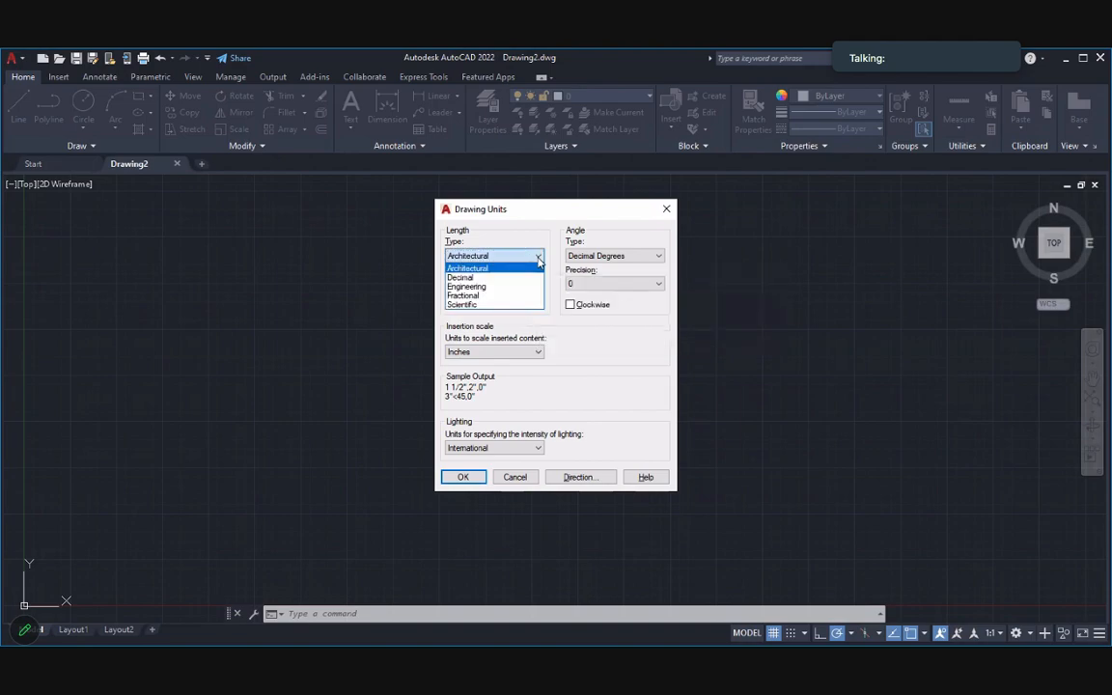
left_click(501, 294)
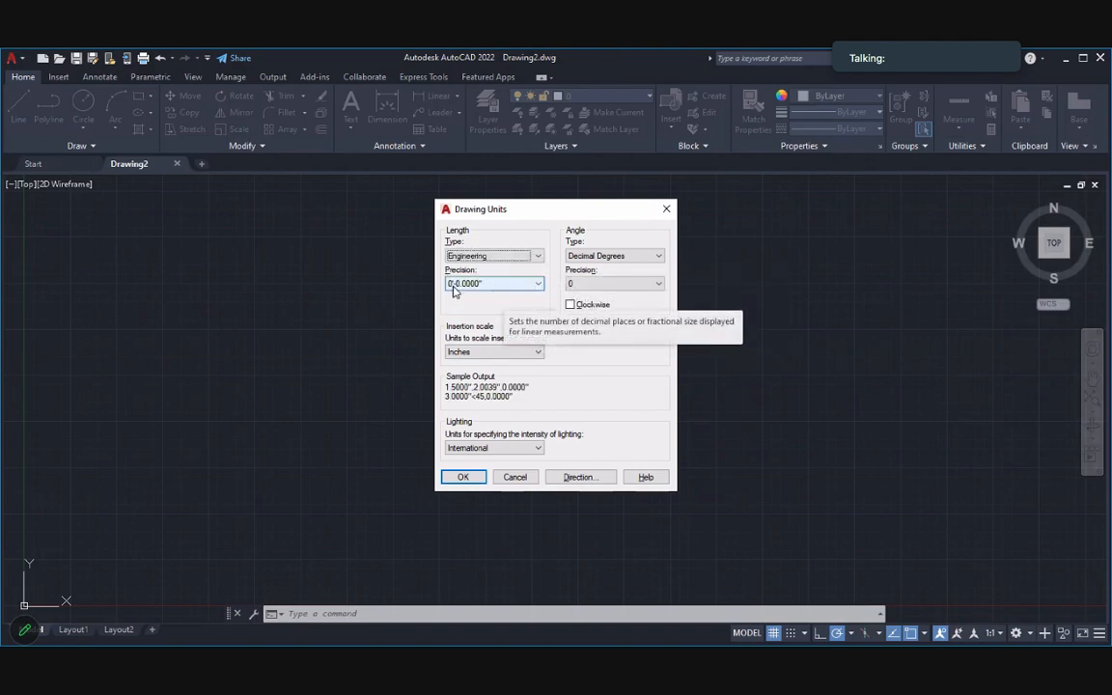
left_click(458, 286)
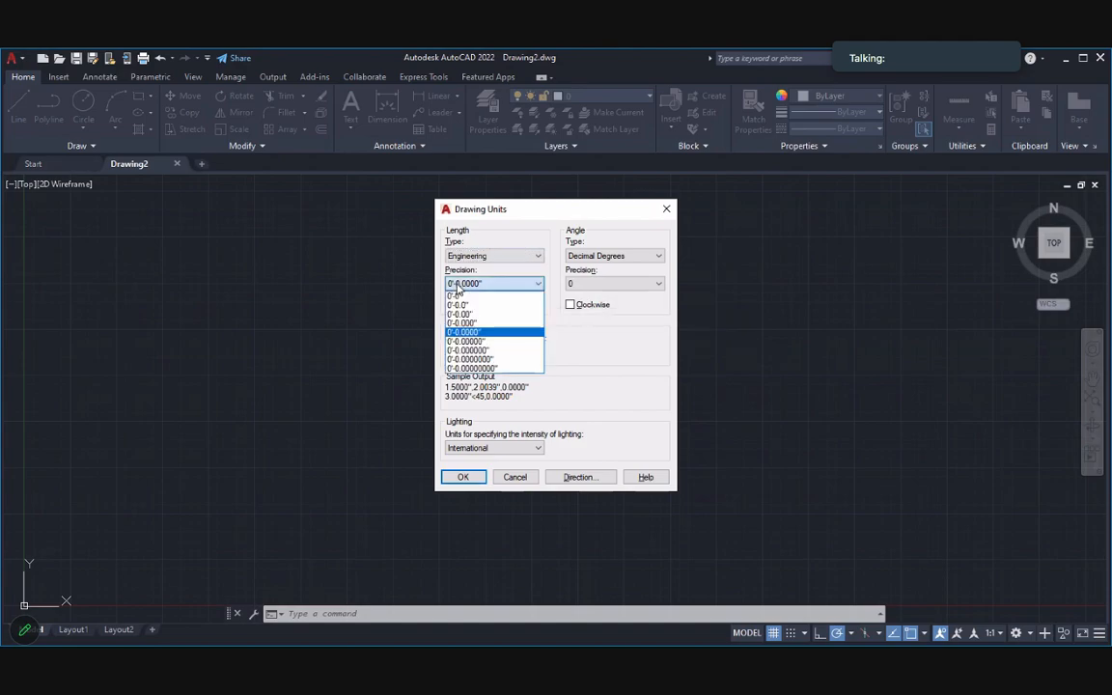
left_click(493, 282)
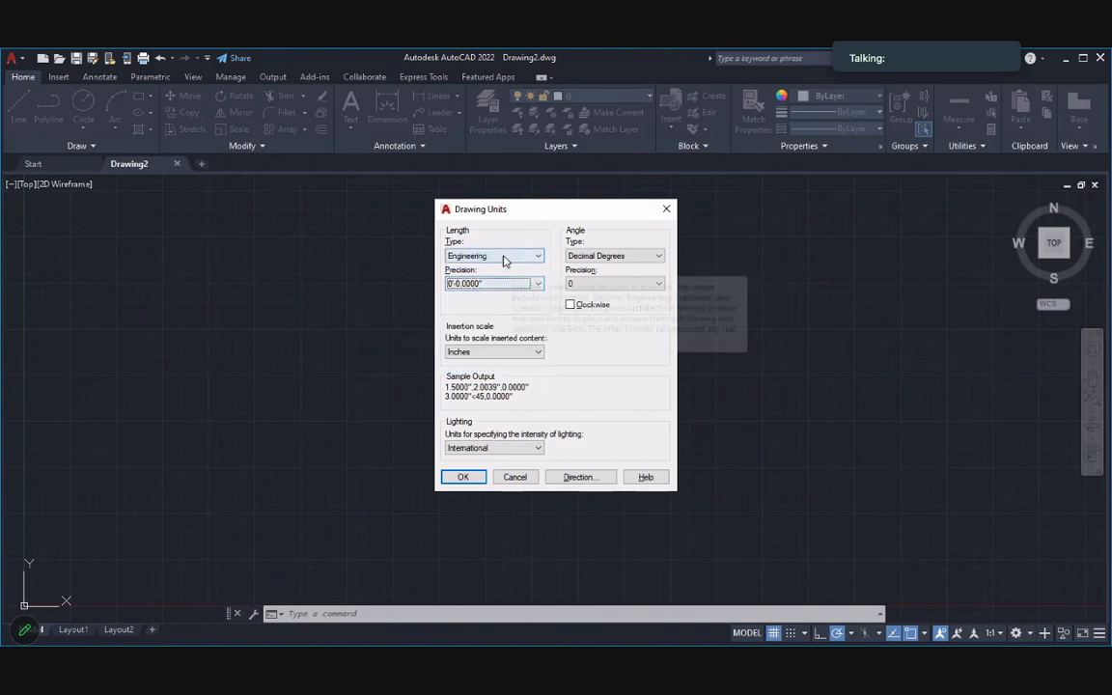
left_click(500, 256)
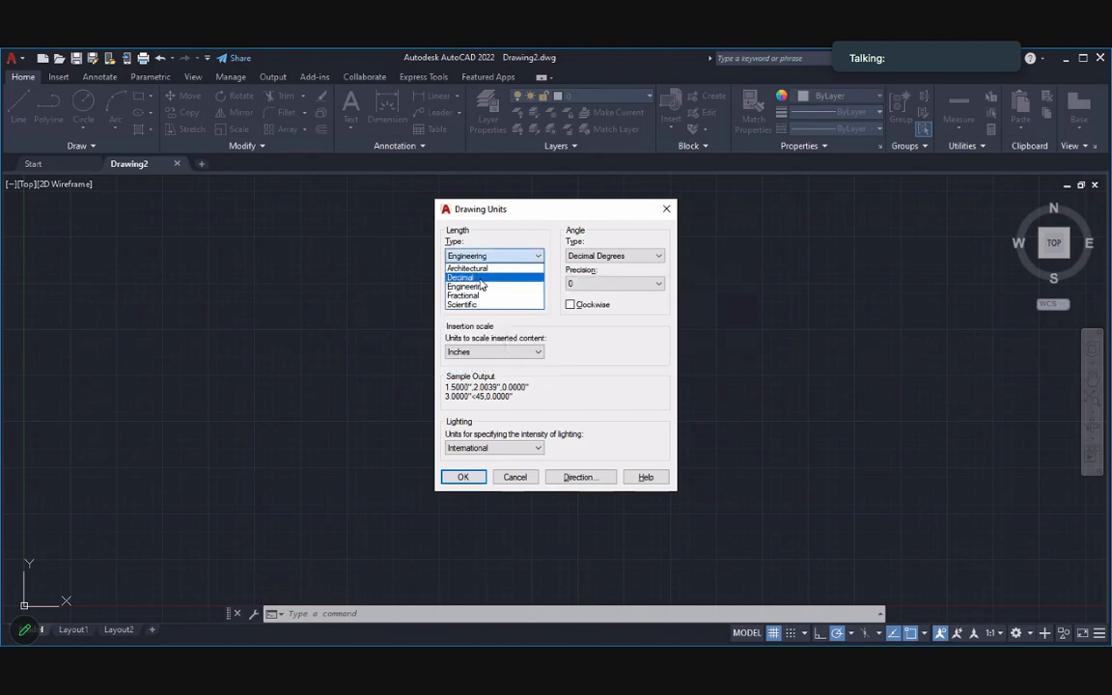
left_click(481, 280)
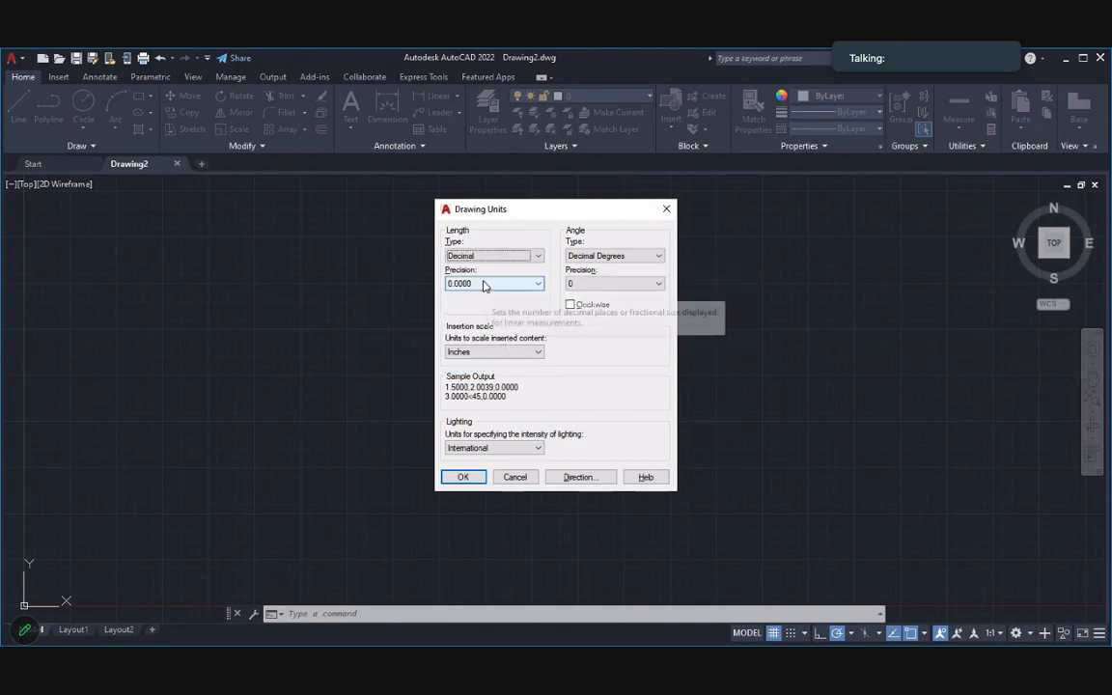
left_click(487, 285)
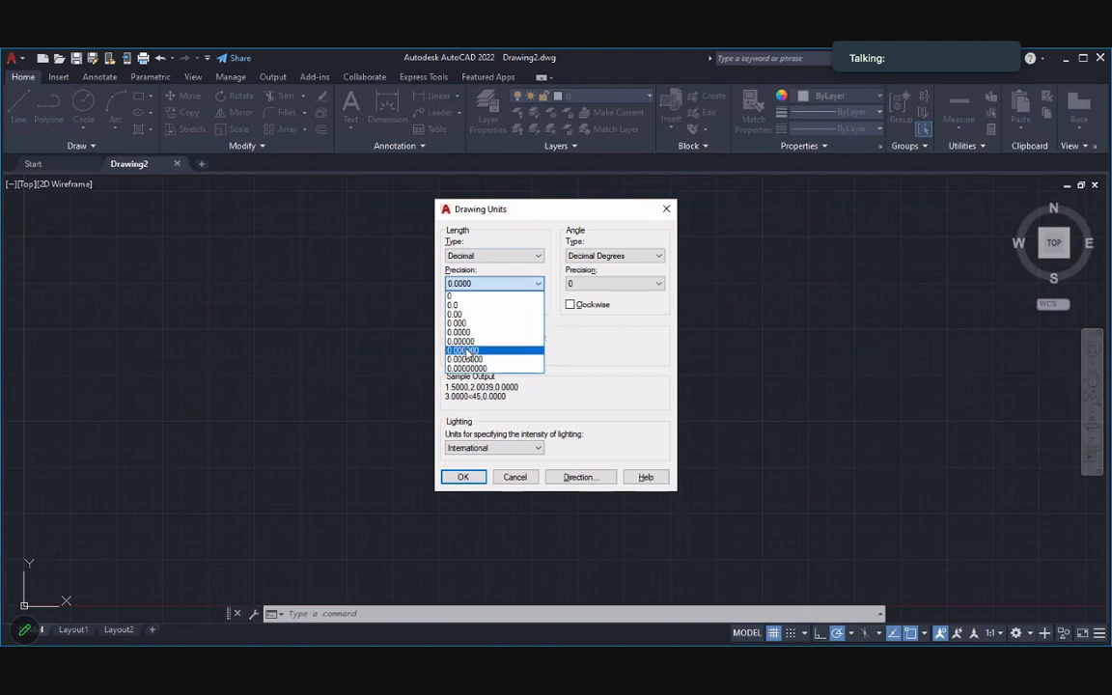
left_click(503, 259)
left_click(502, 257)
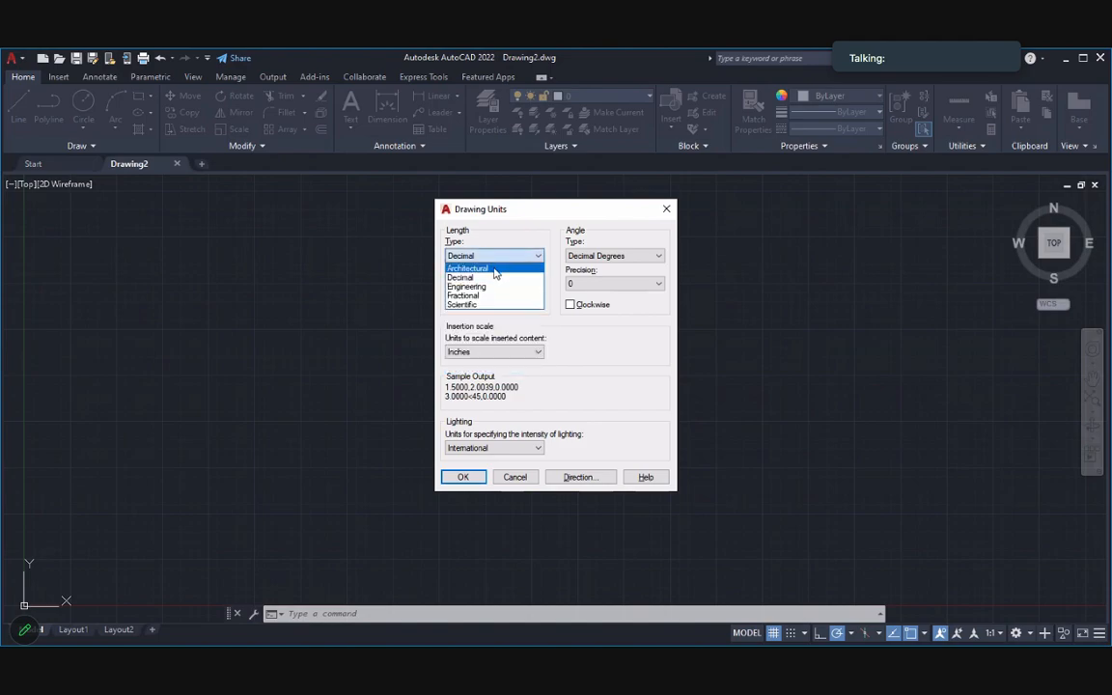
left_click(467, 269)
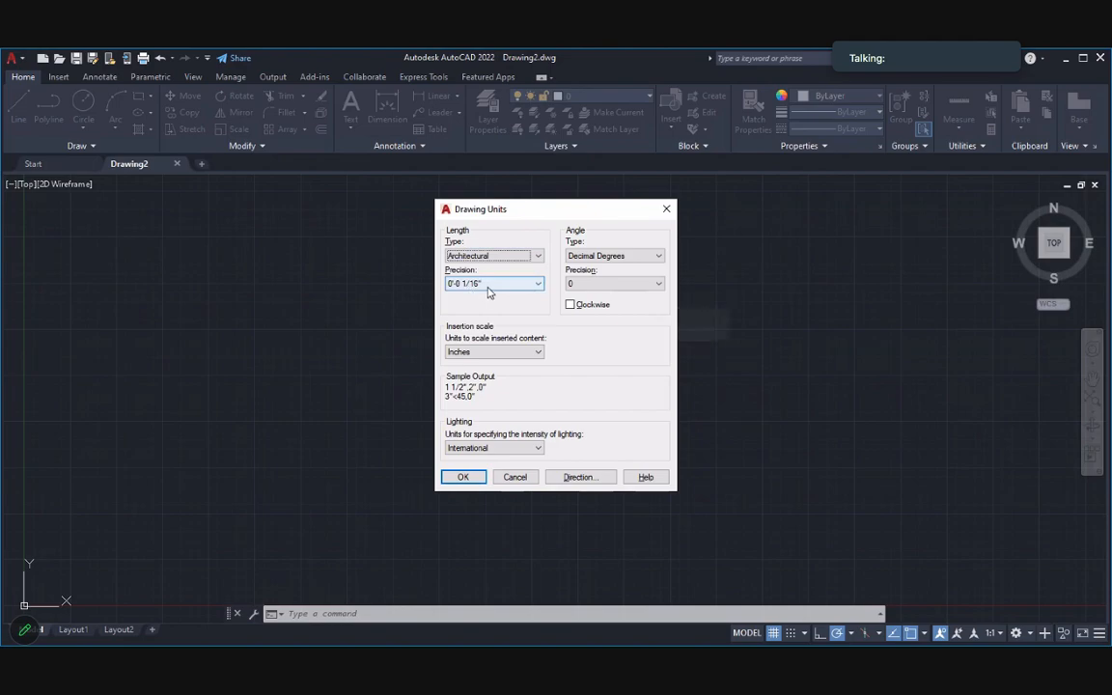
- Set the angle type to Surveyor's Units and apply the drawing units
left_click(615, 256)
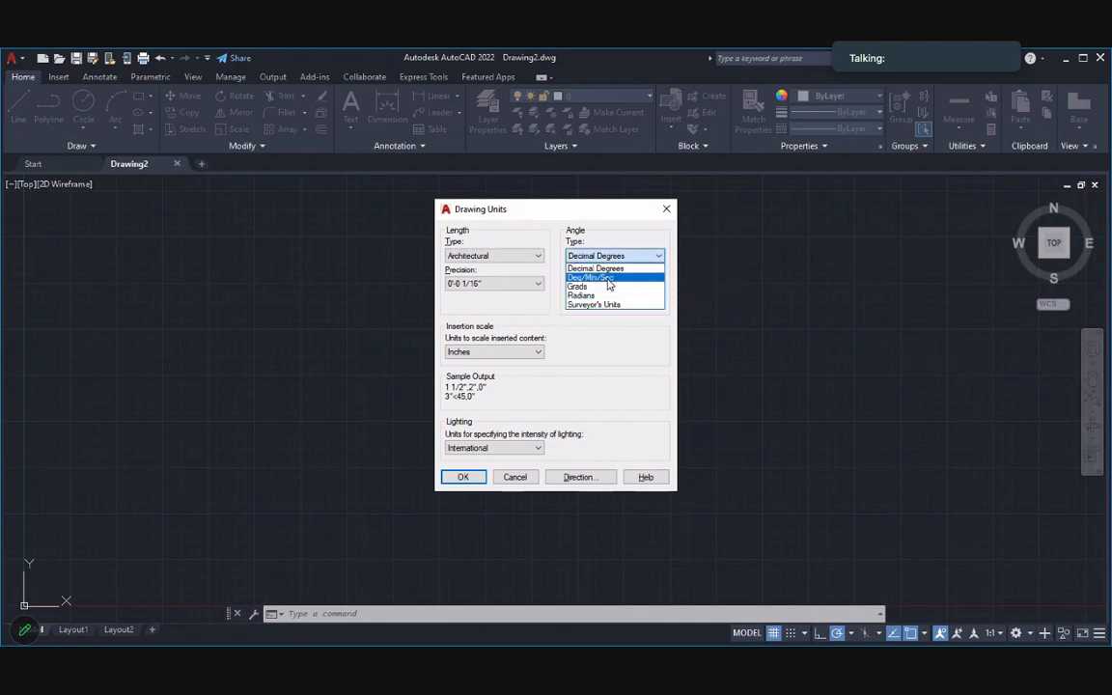
left_click(608, 279)
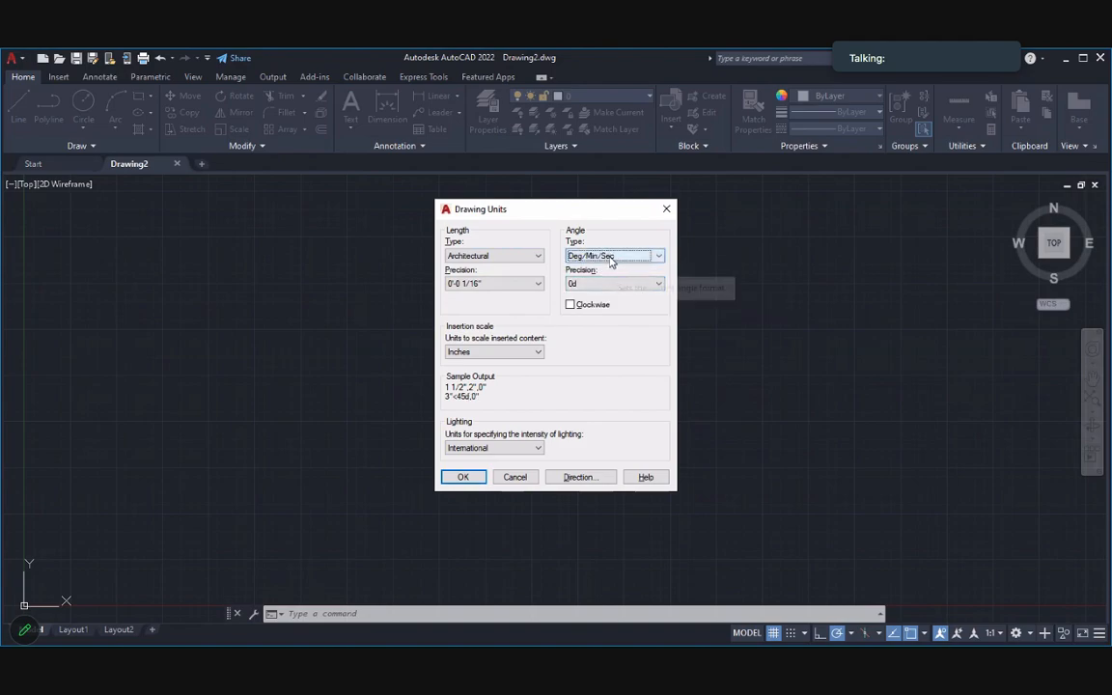
left_click(610, 258)
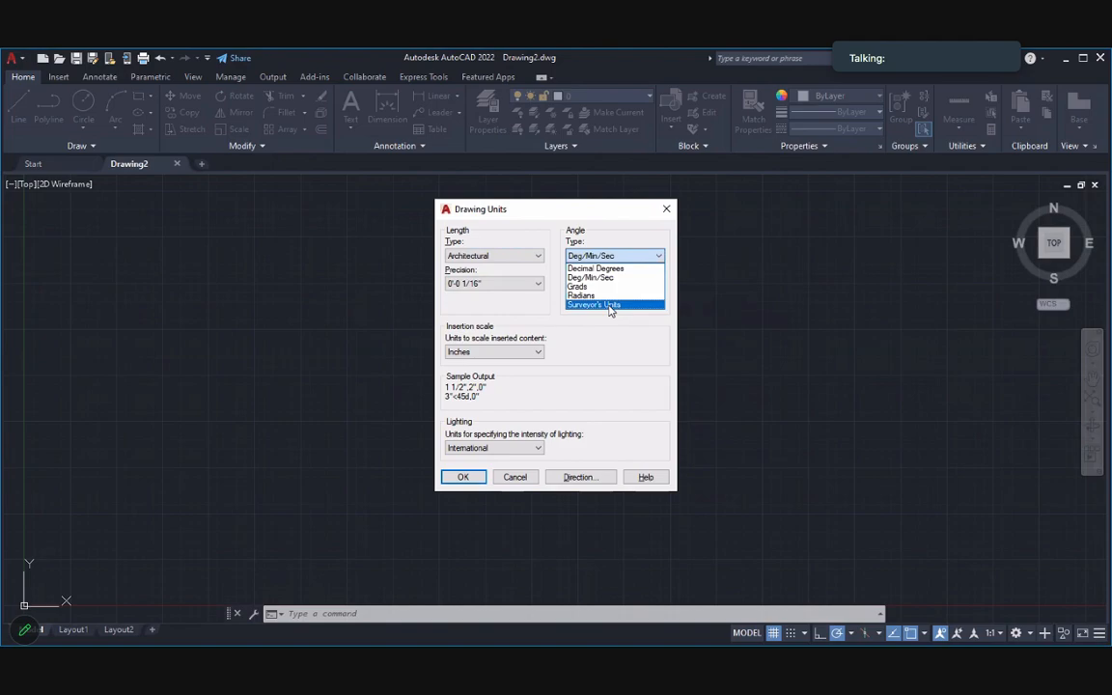
left_click(608, 305)
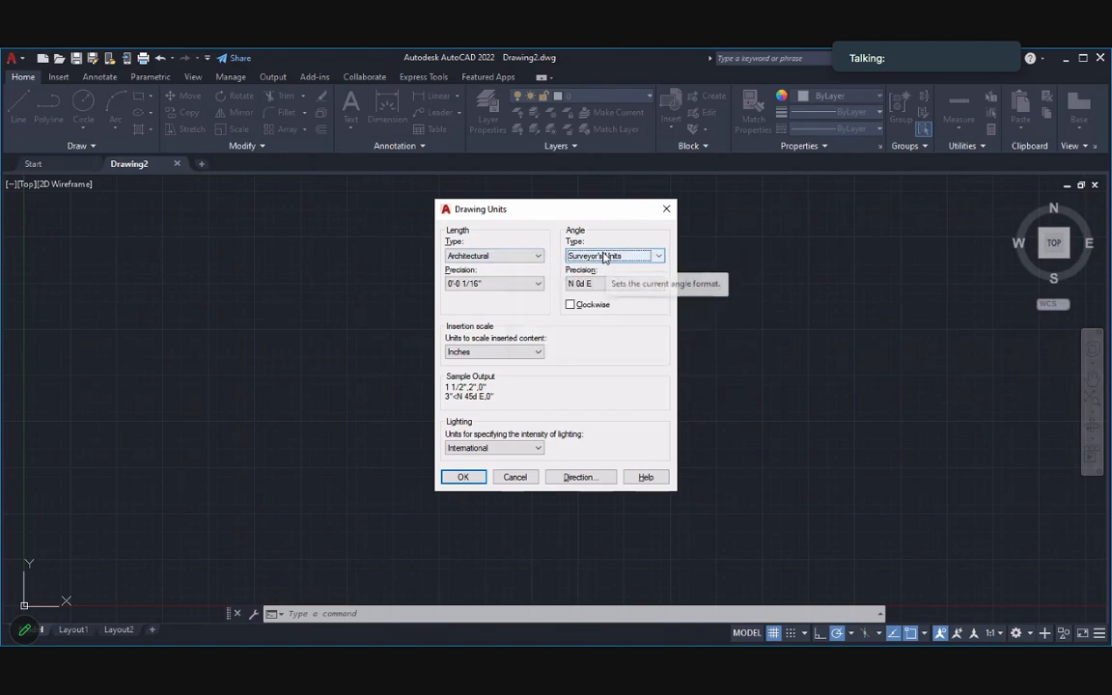
left_click(463, 478)
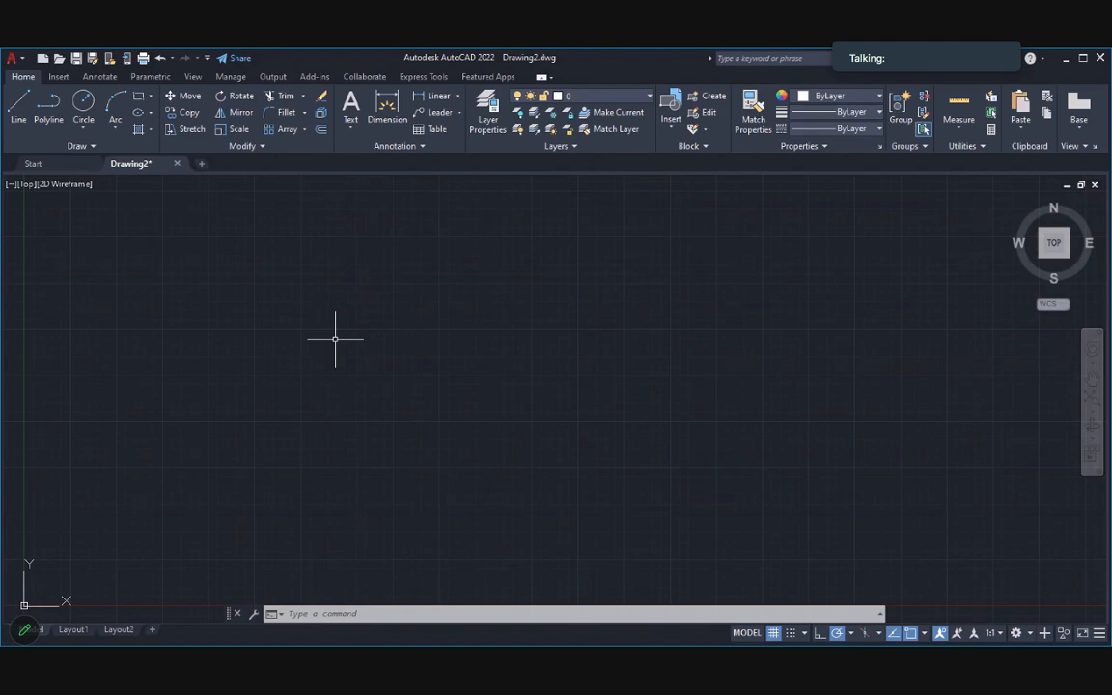
- Sketch a rough four-sided lot outline with freehand LINE segments, and undo it
type("LINE")
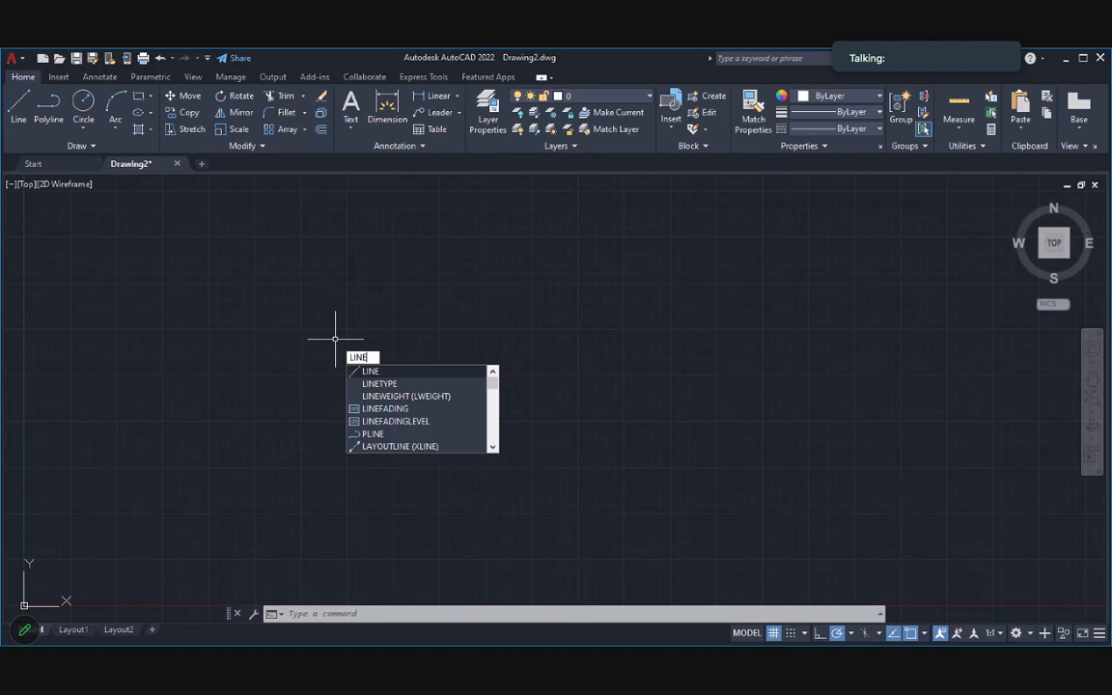
key("Return")
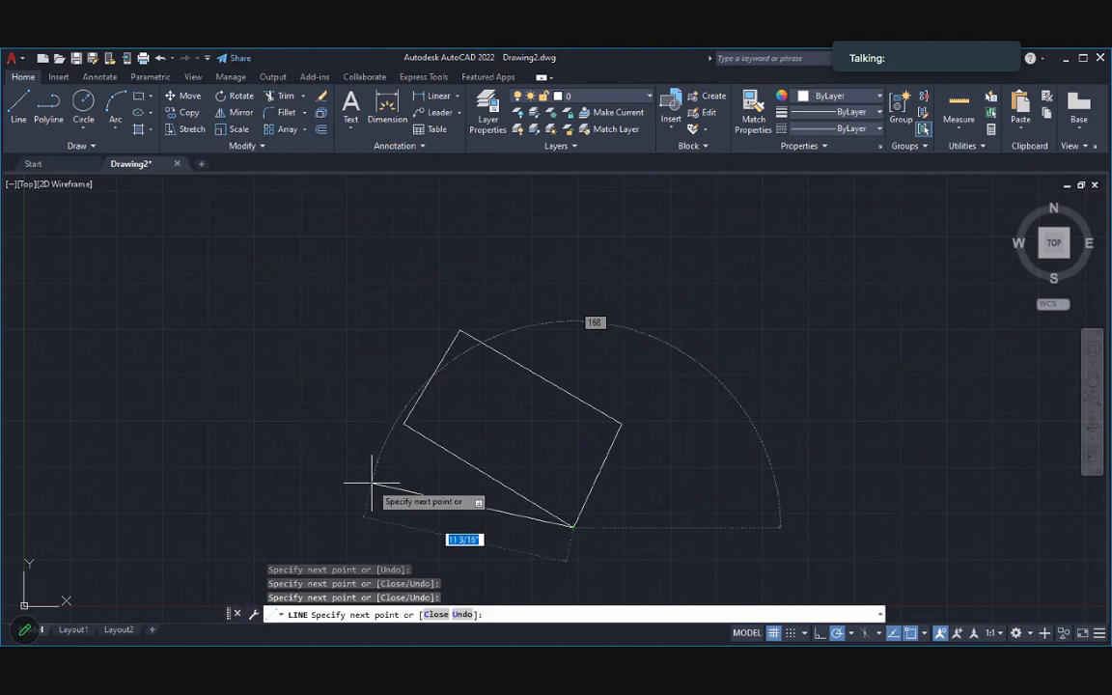
key("Escape")
type("u")
key("Return")
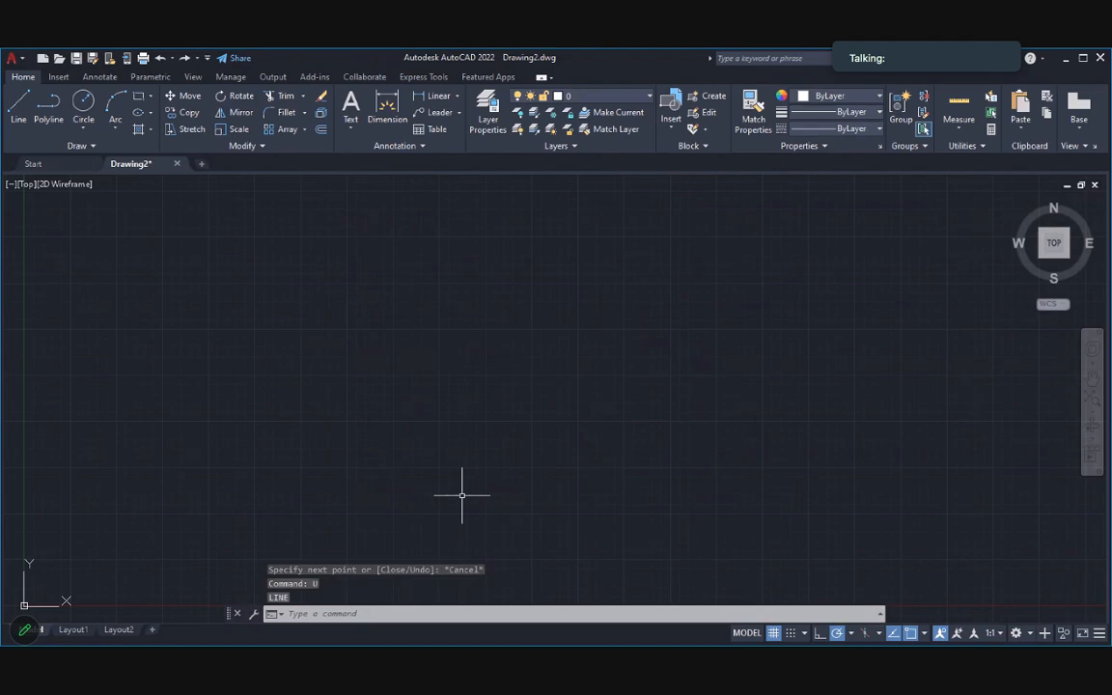
- Start a line at the lot's southern corner, check the first course in the PDF, and try length 80' with bearing n71d30'0"
left_click(570, 515)
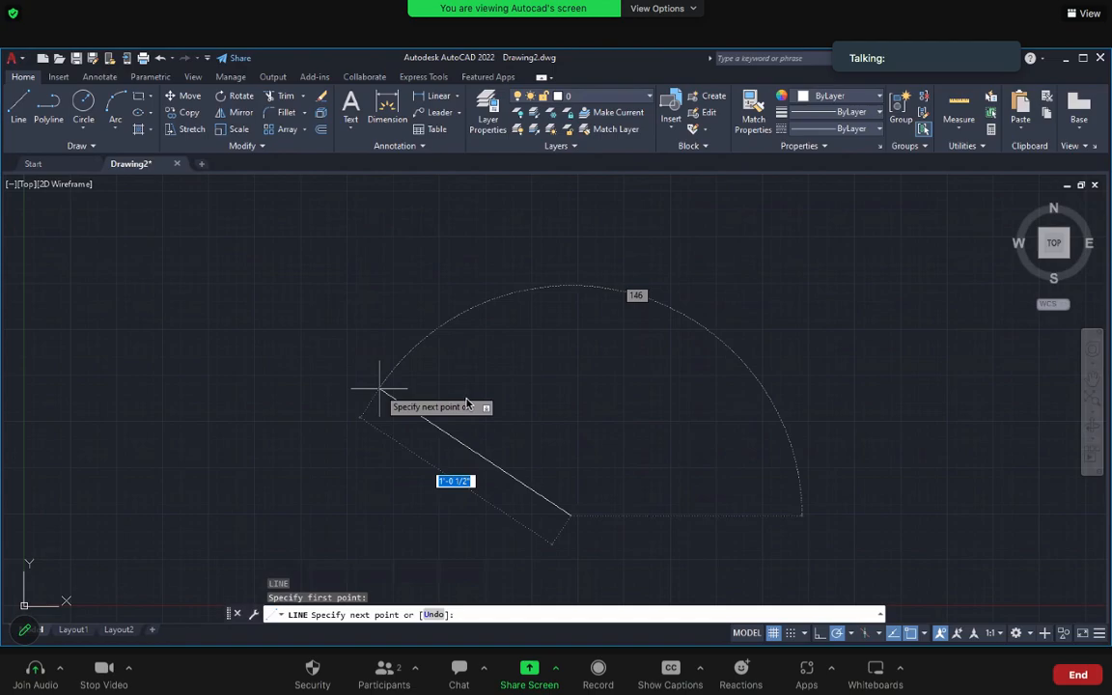
key("ctrl+Left")
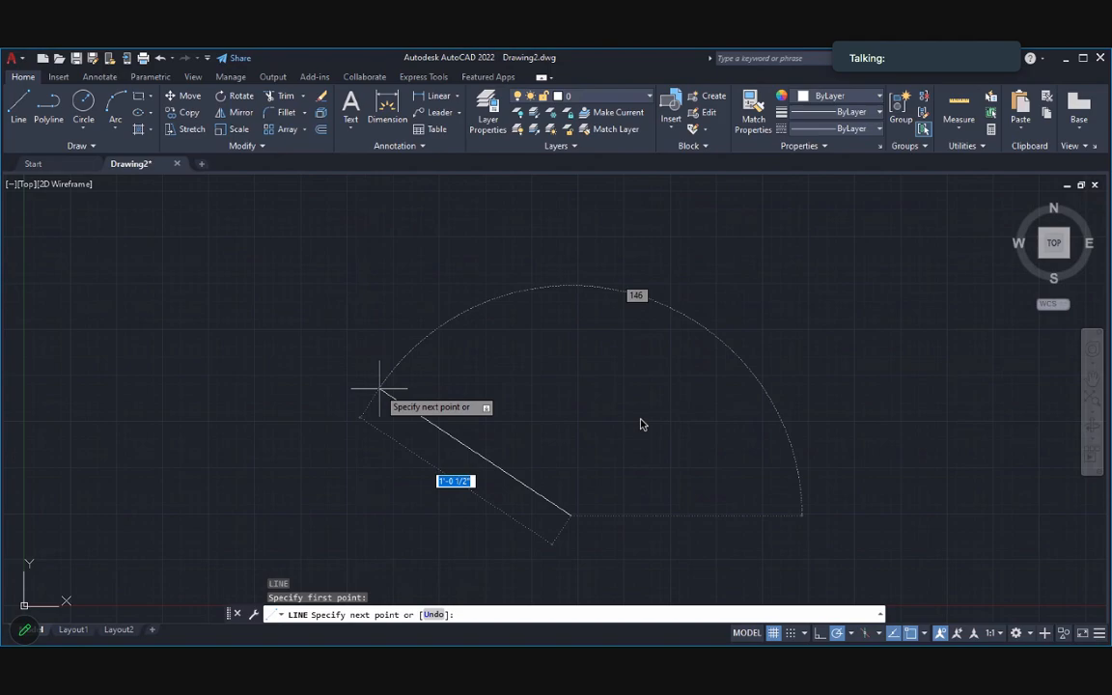
type("80")
key("Tab")
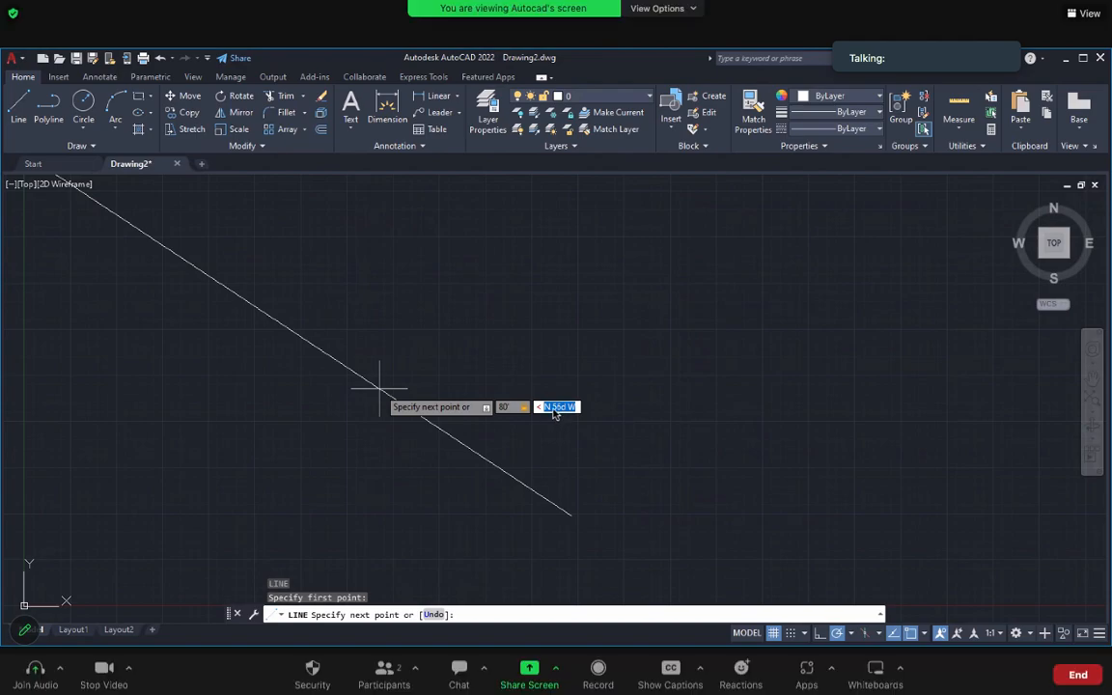
key("ctrl+Left")
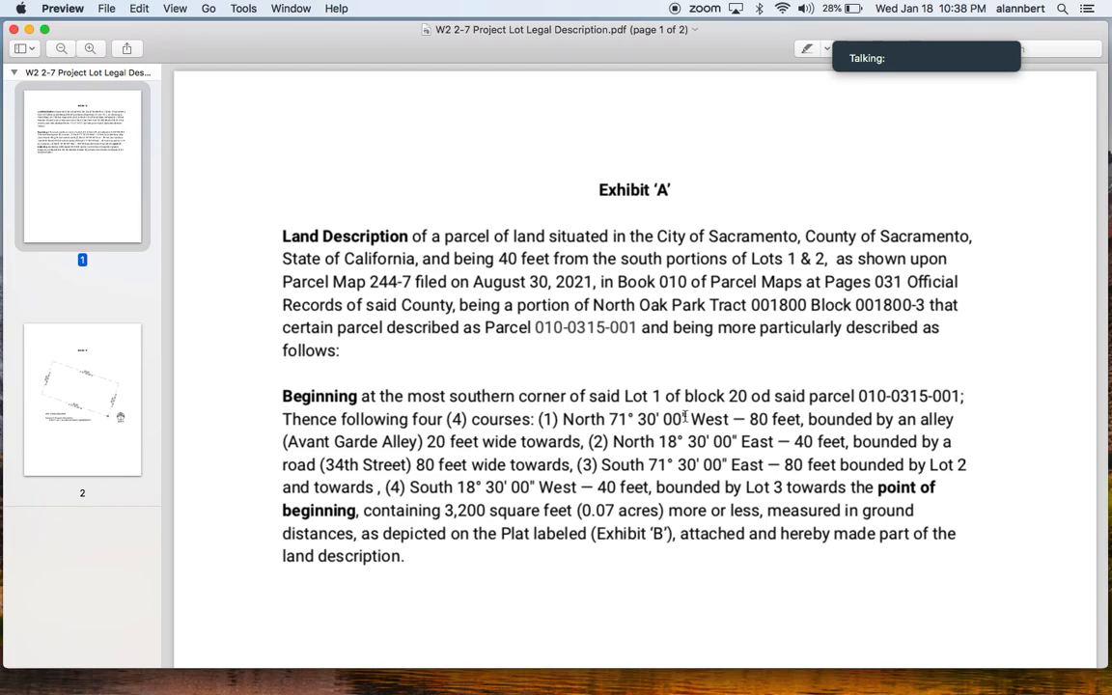
key("ctrl+Right")
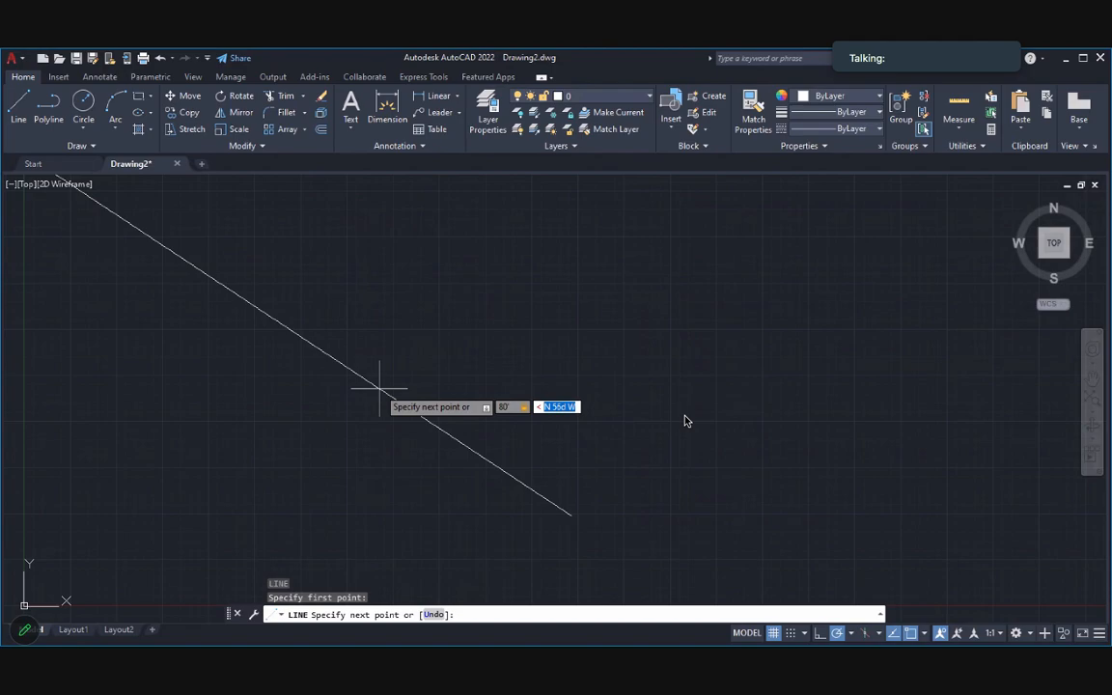
key("ctrl+Right")
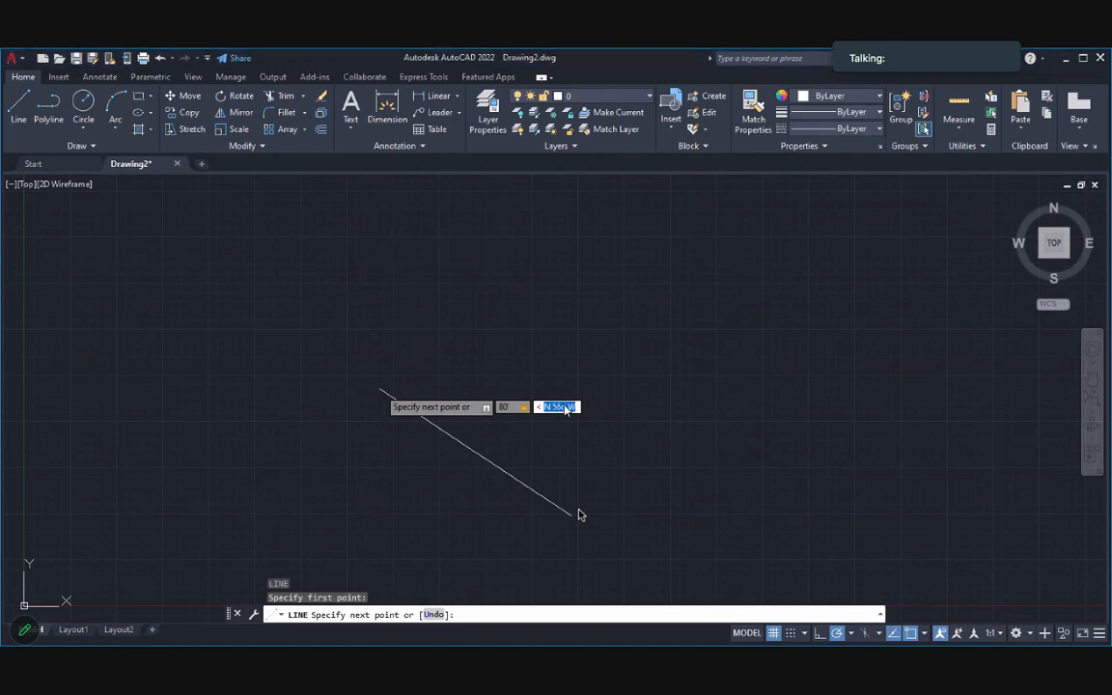
key("BackSpace")
type("n71d")
type("30'0\"")
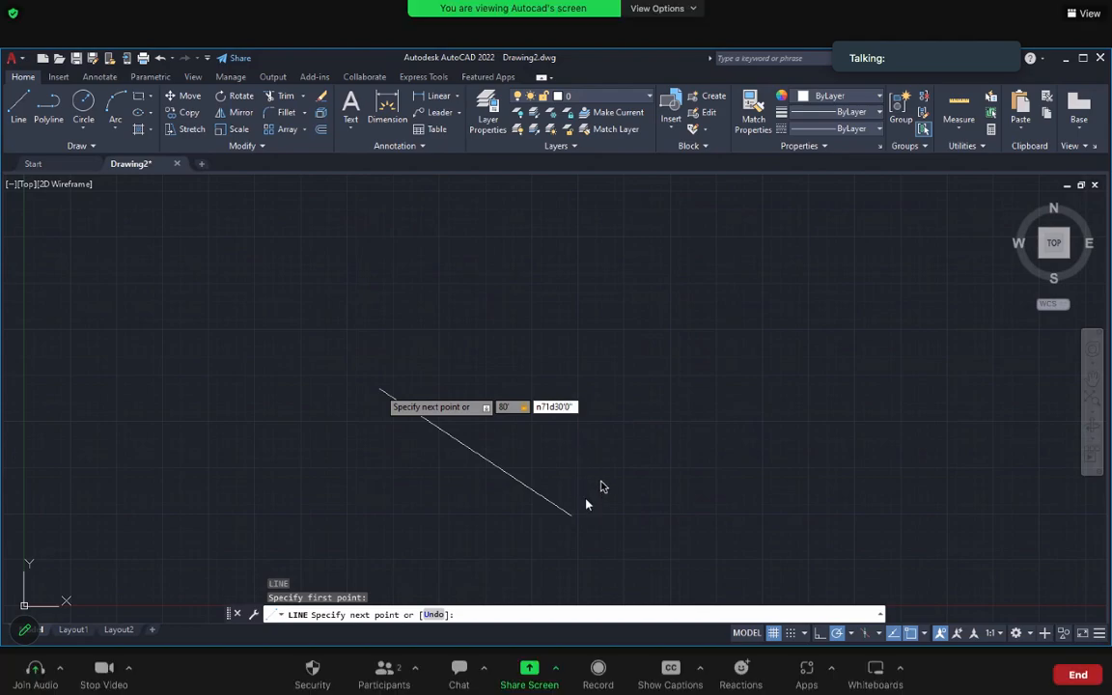
key("Return")
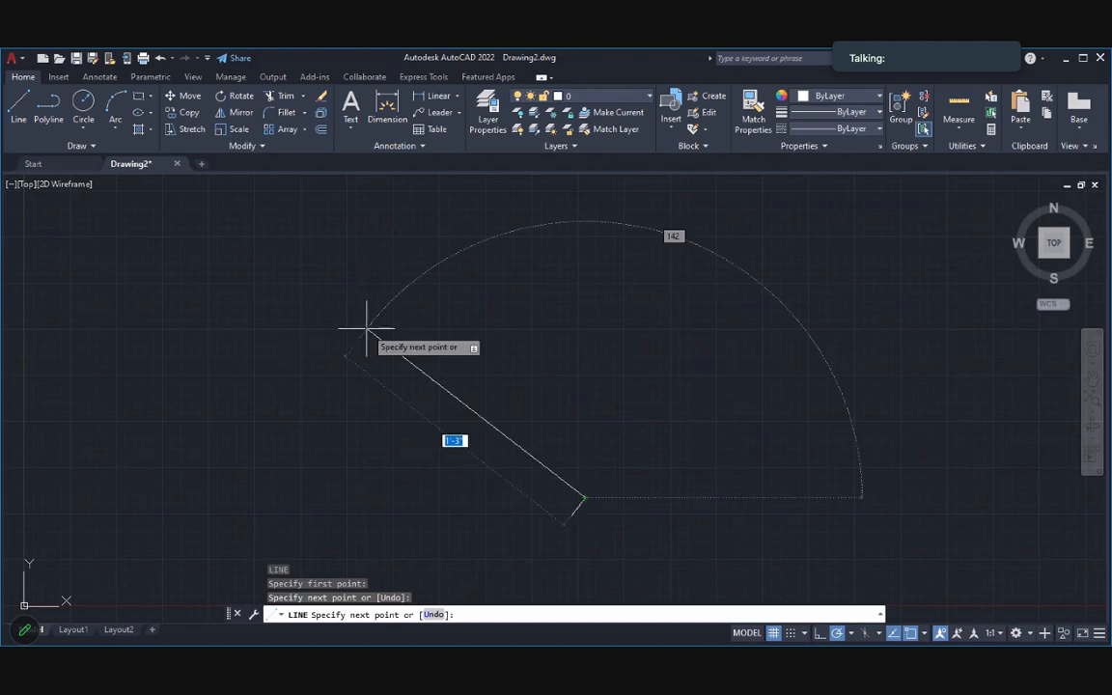
- Draw the first property line 80' long at bearing n71d30'0"w and end the LINE command
type("0'")
key("BackSpace")
key("BackSpace")
type("80'")
key("Tab")
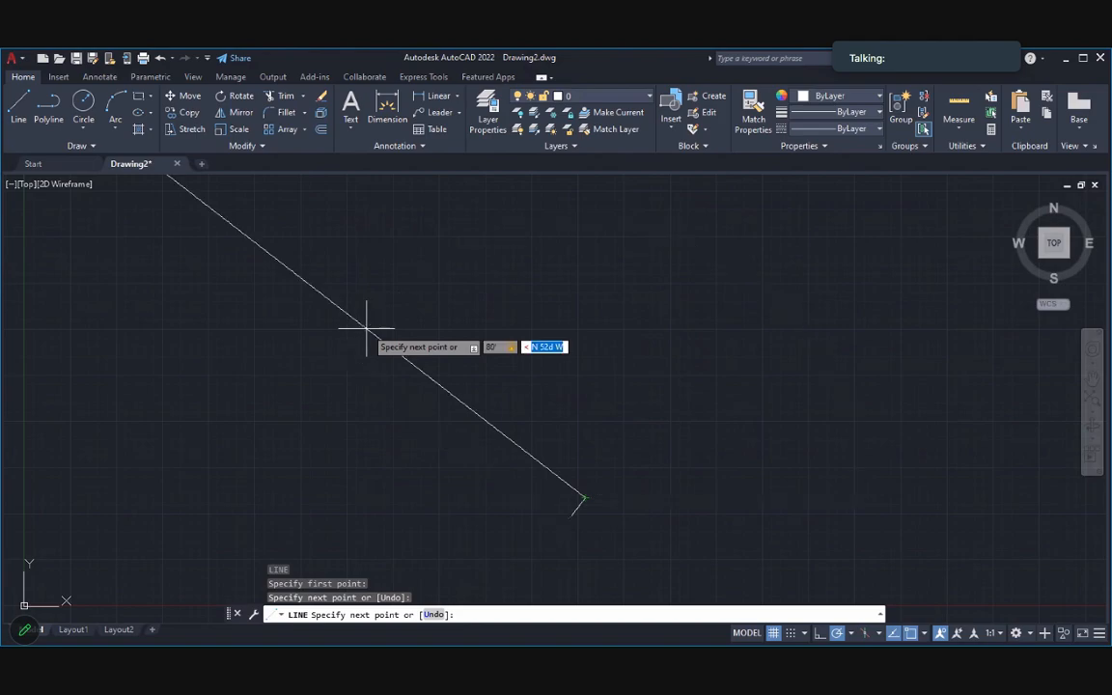
type("n71d30'0\"w")
key("Return")
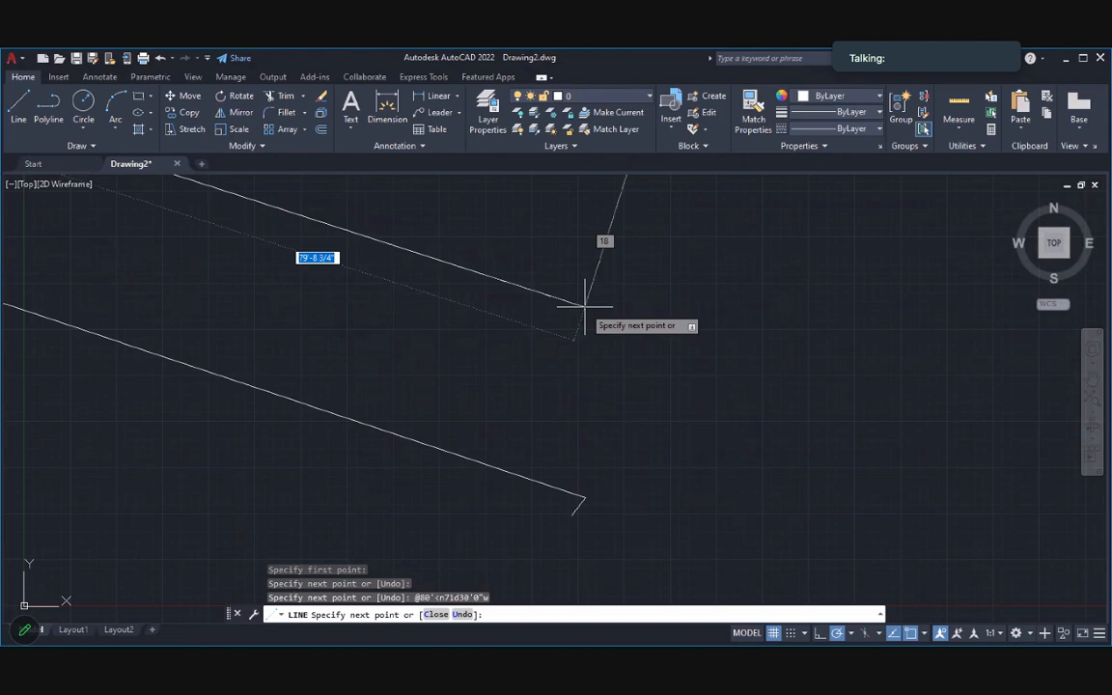
key("Return")
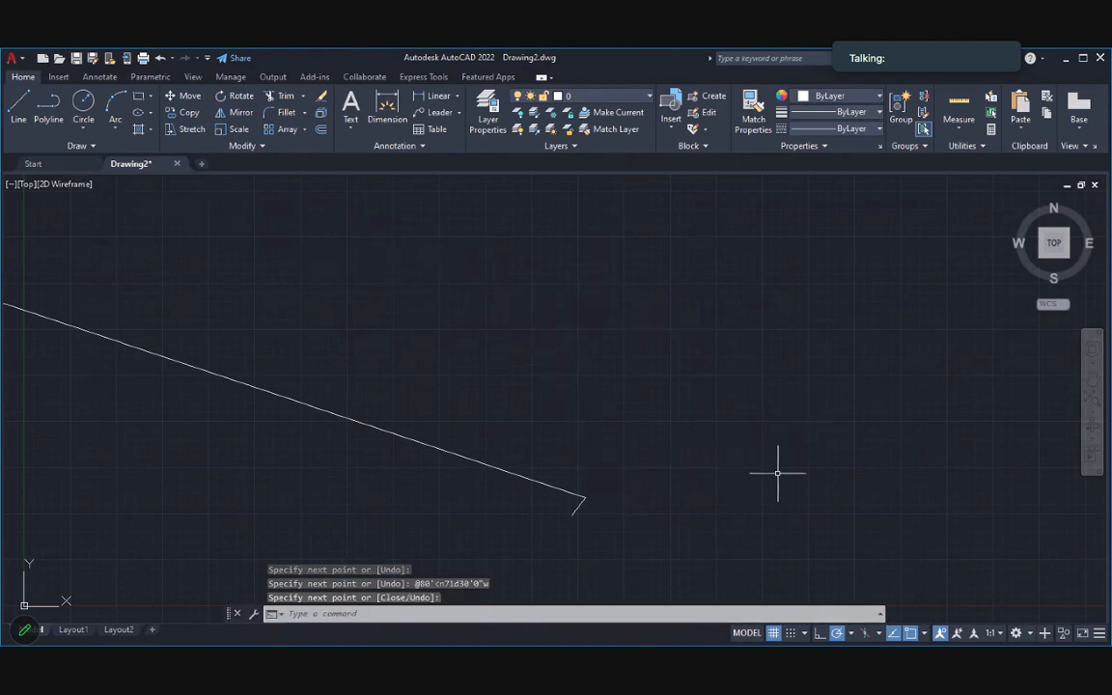
left_click(579, 504)
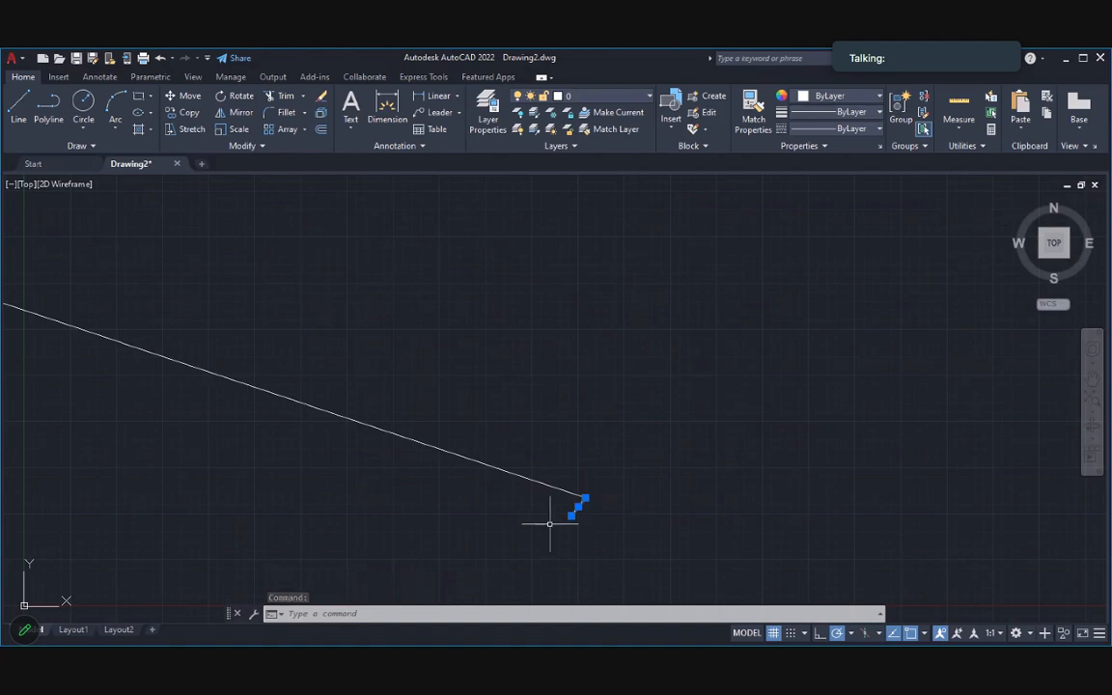
type("l")
key("Return")
key("Escape")
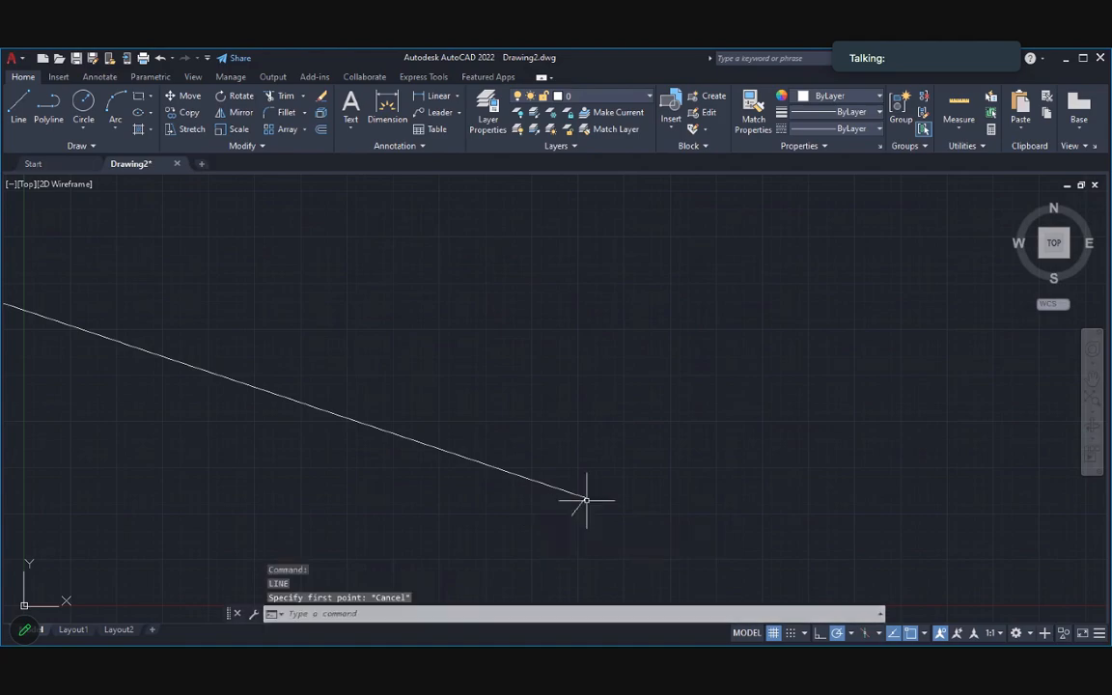
- Erase the short stray segment at the southeast end of the first property line
left_click(578, 505)
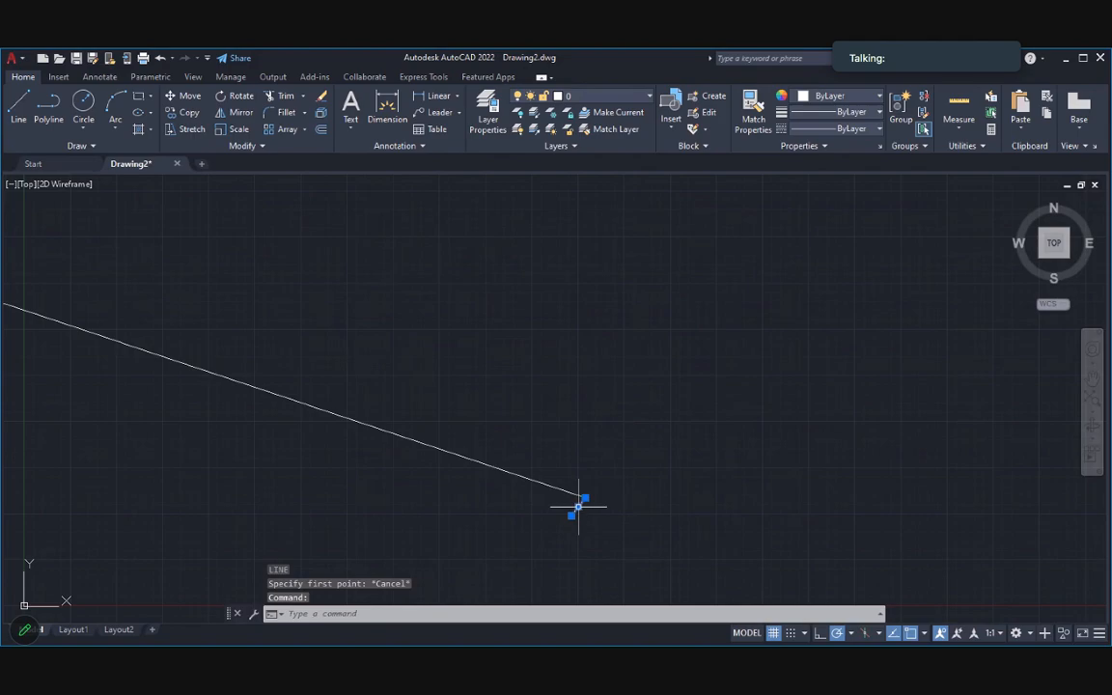
type("e")
key("Return")
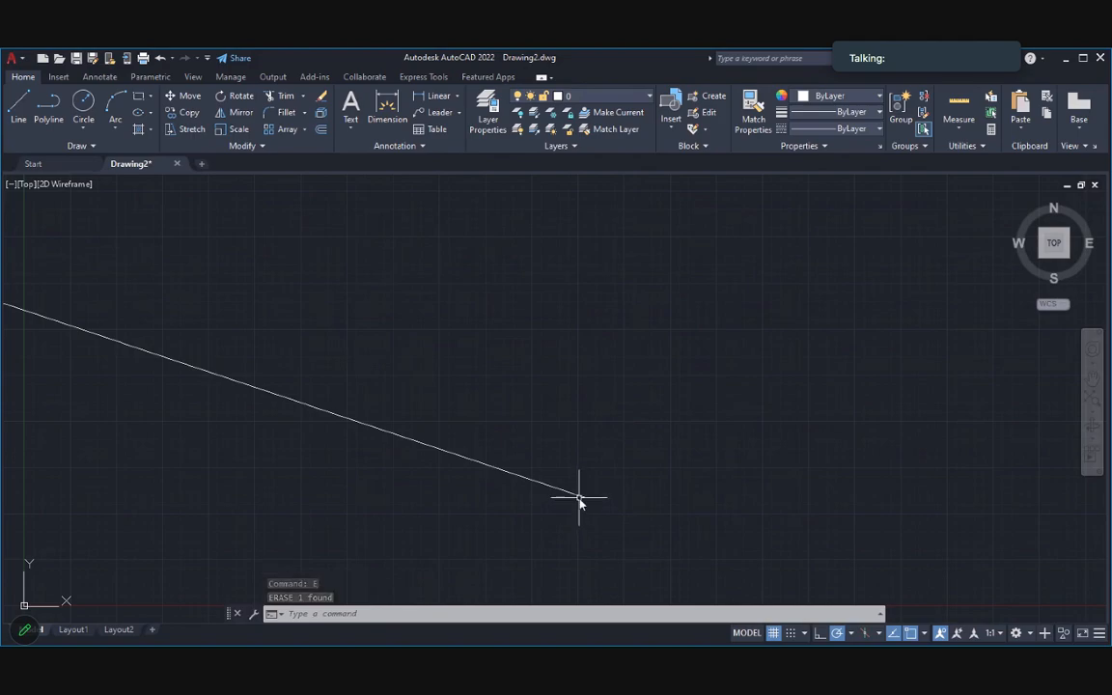
- Start a line at the northwest end of the first property line, and check the second course in the PDF land description
type("Ze")
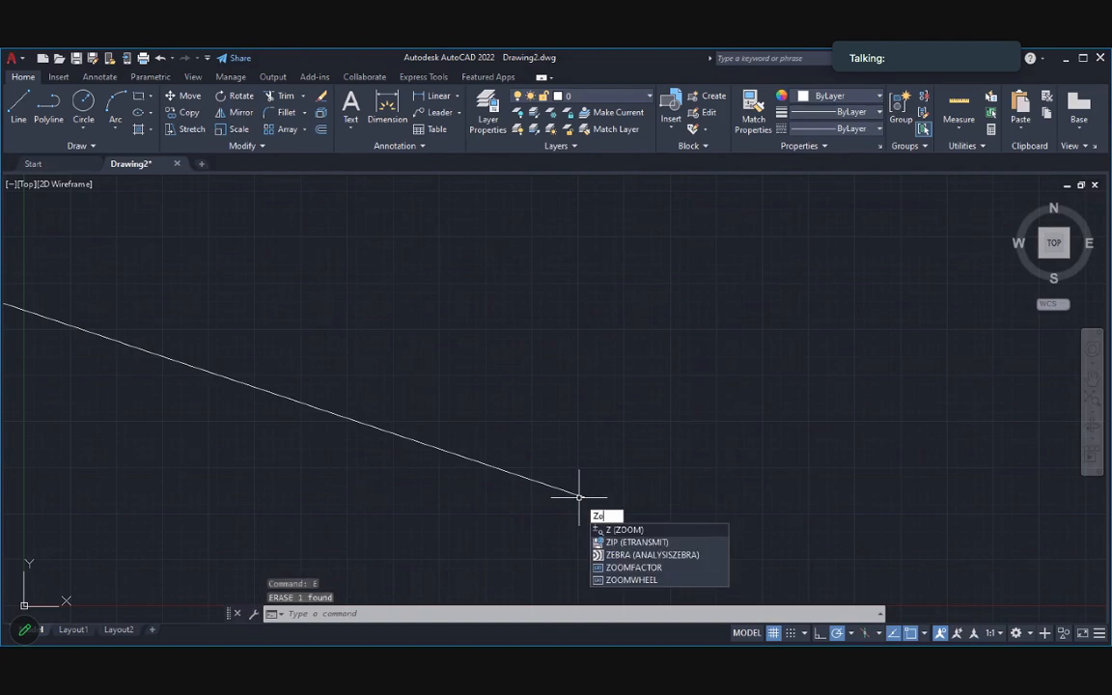
key("Return")
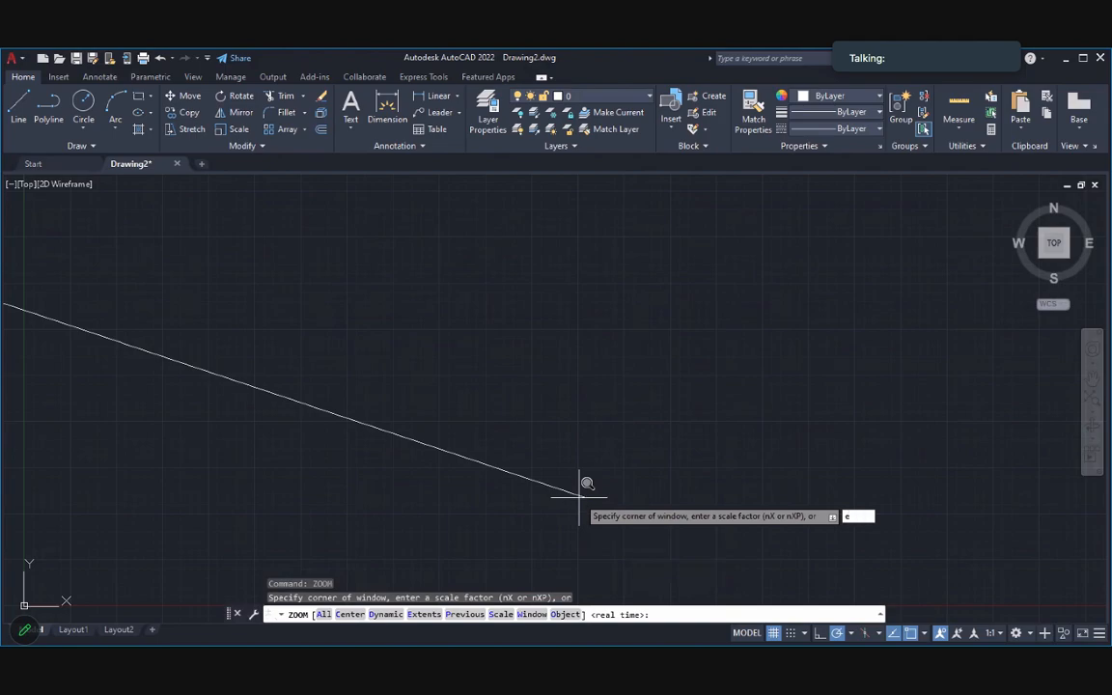
key("Return")
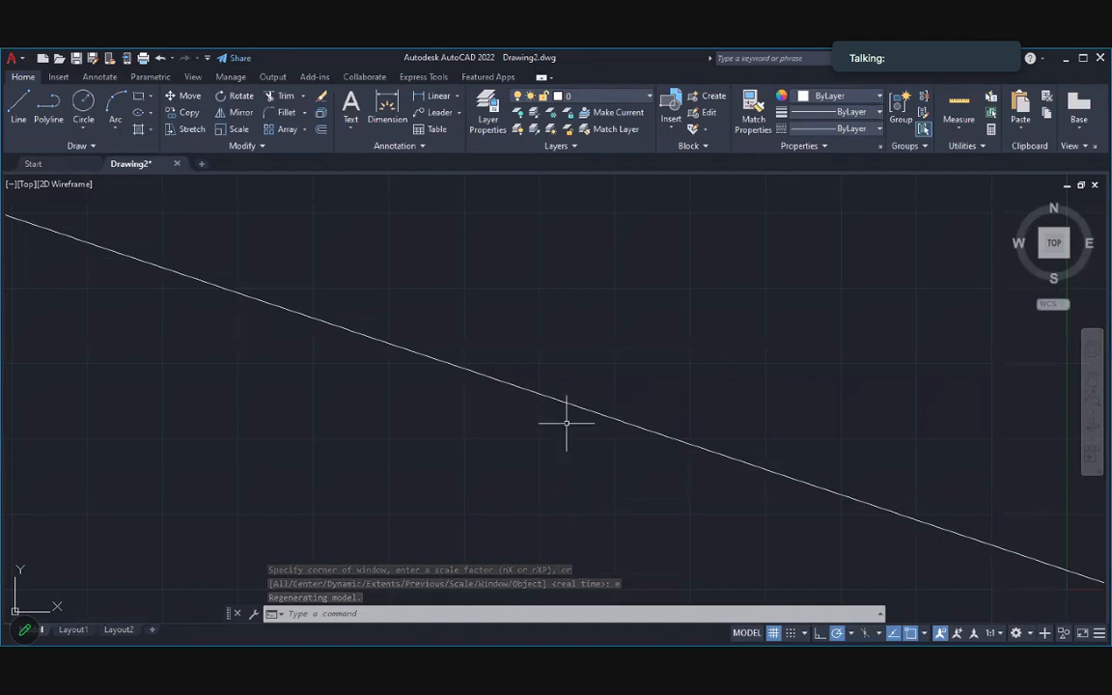
scroll(533, 417, "down", 2)
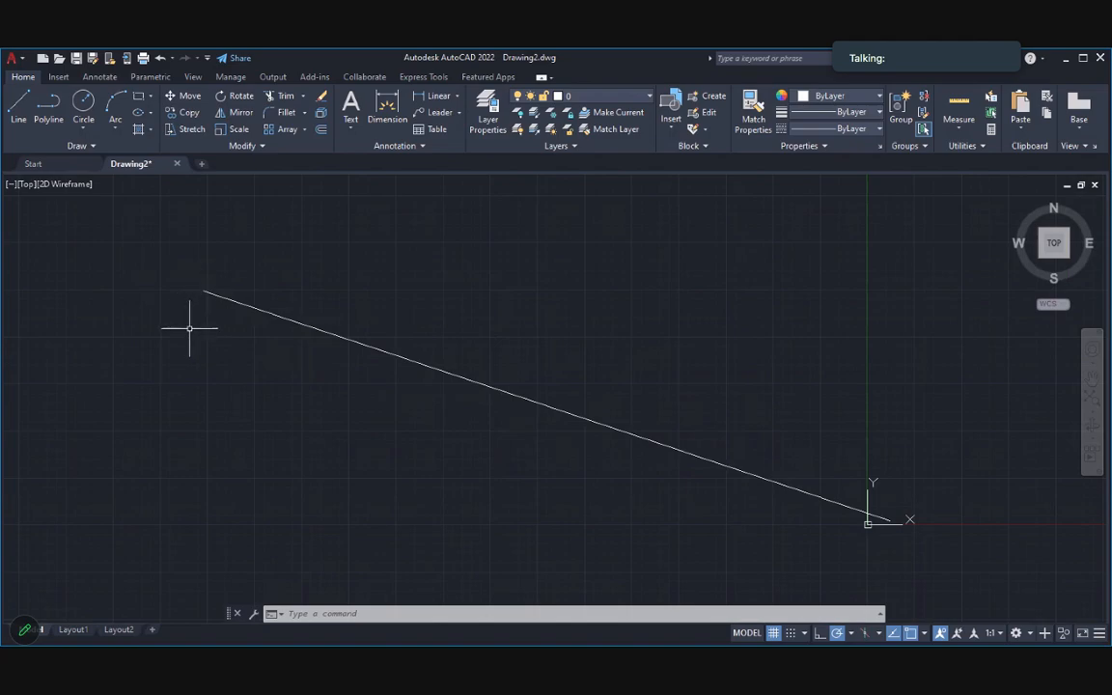
scroll(208, 320, "down", 5)
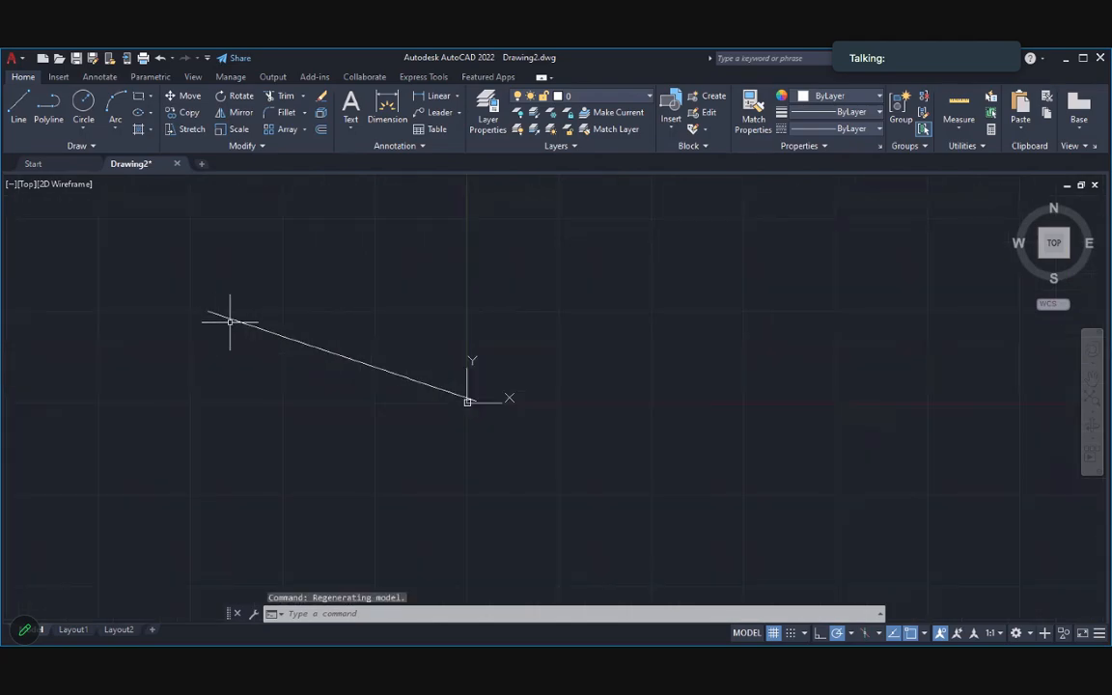
mouse_move(267, 300)
middle_mouse_down()
mouse_move(278, 342)
mouse_move(333, 429)
mouse_move(358, 347)
mouse_move(358, 366)
middle_mouse_up()
mouse_move(356, 370)
middle_mouse_down()
mouse_move(396, 390)
mouse_move(422, 360)
mouse_move(379, 378)
mouse_move(218, 344)
mouse_move(591, 340)
mouse_move(479, 365)
mouse_move(280, 373)
mouse_move(640, 373)
mouse_move(492, 392)
mouse_move(331, 268)
mouse_move(346, 373)
mouse_move(435, 390)
middle_mouse_up()
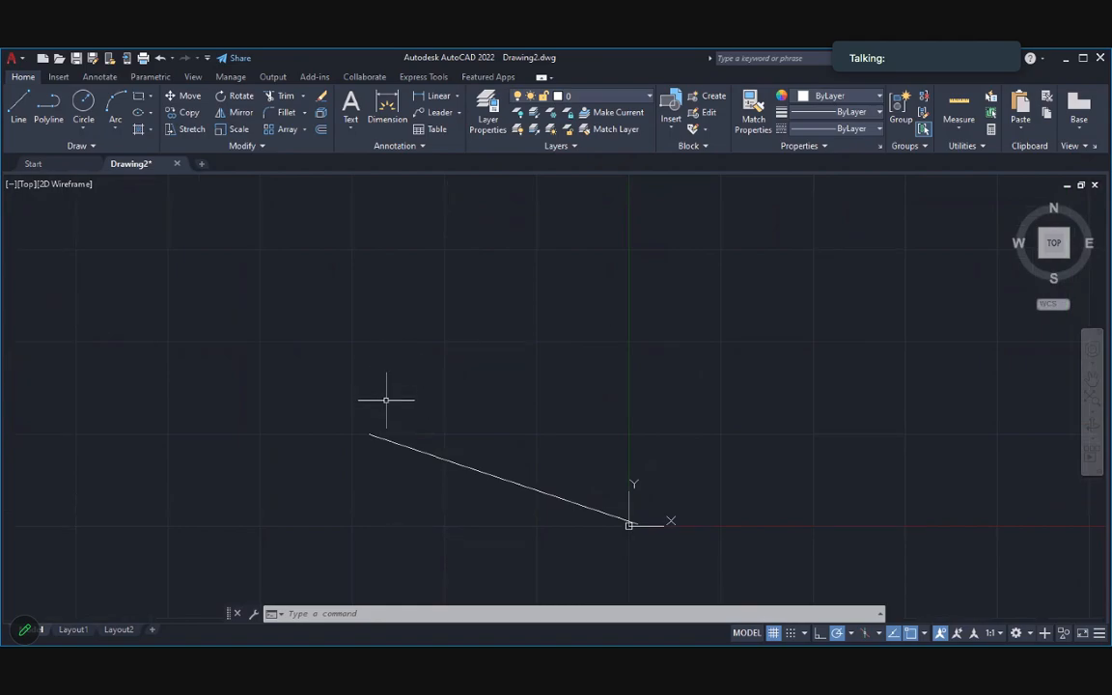
type("LINE")
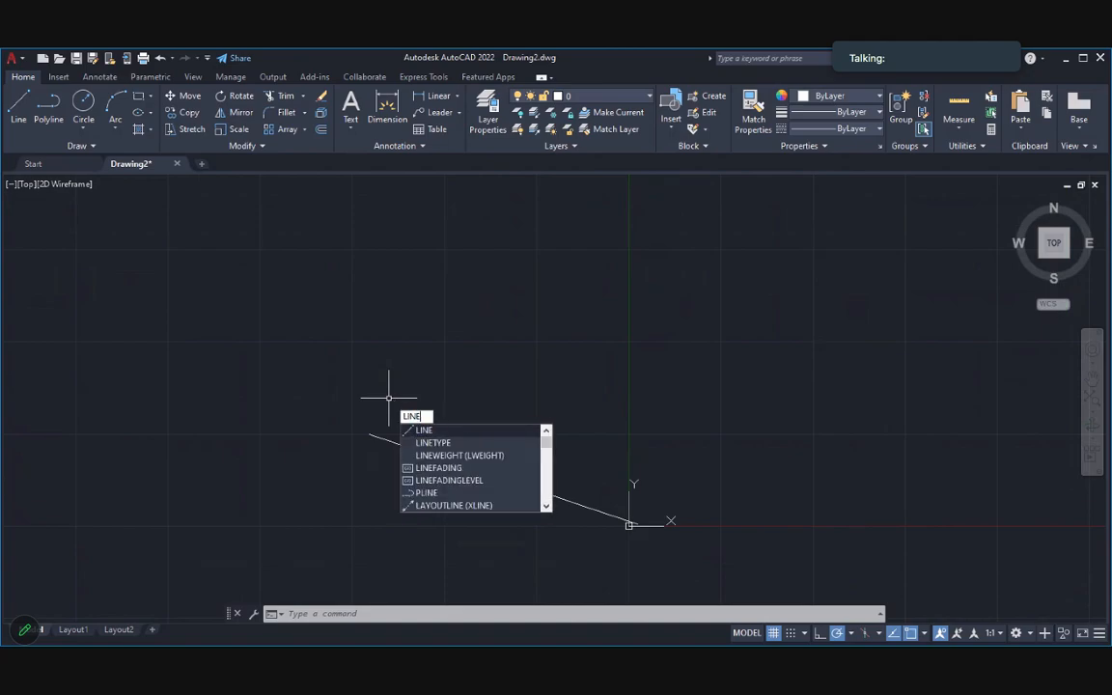
key("Return")
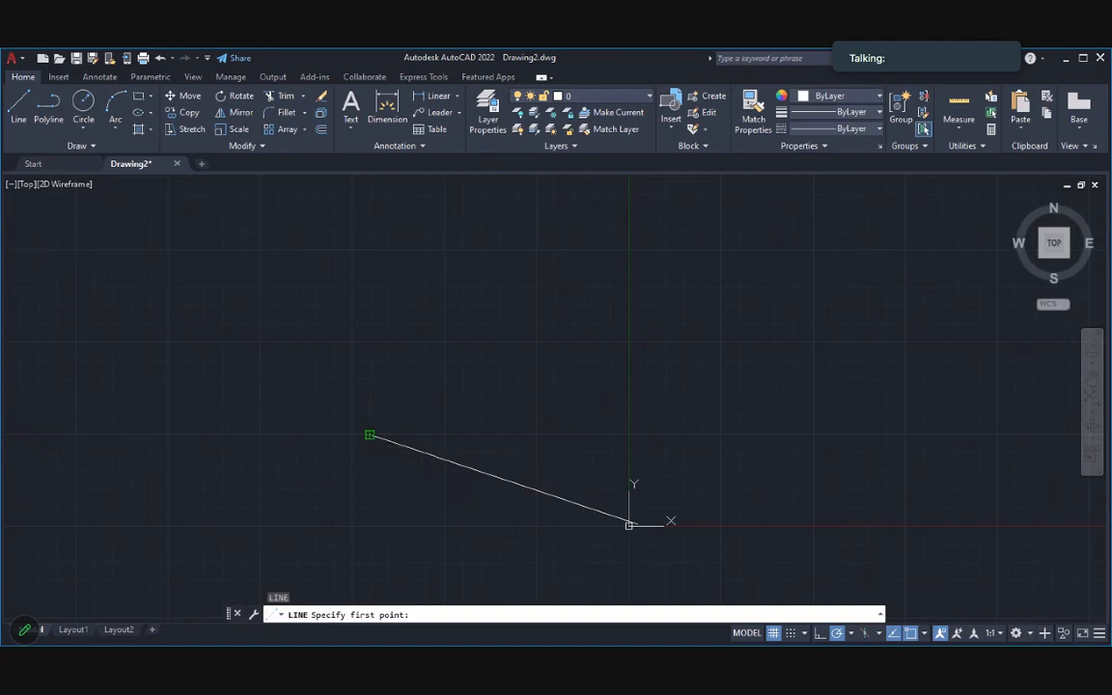
left_click(369, 435)
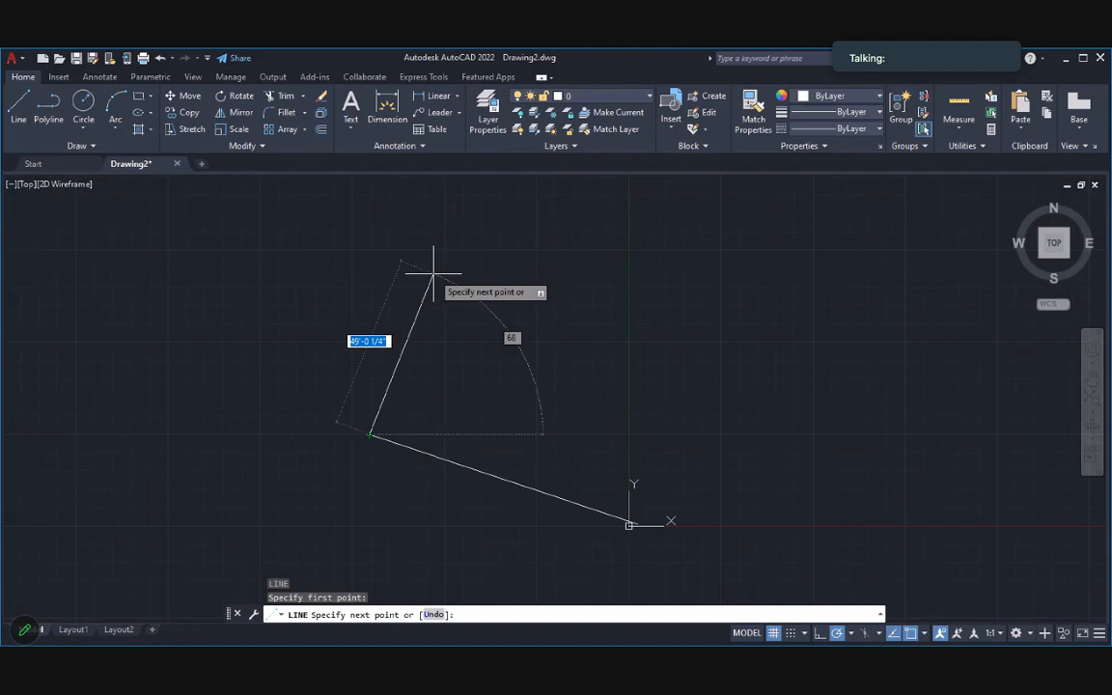
key("ctrl+Left")
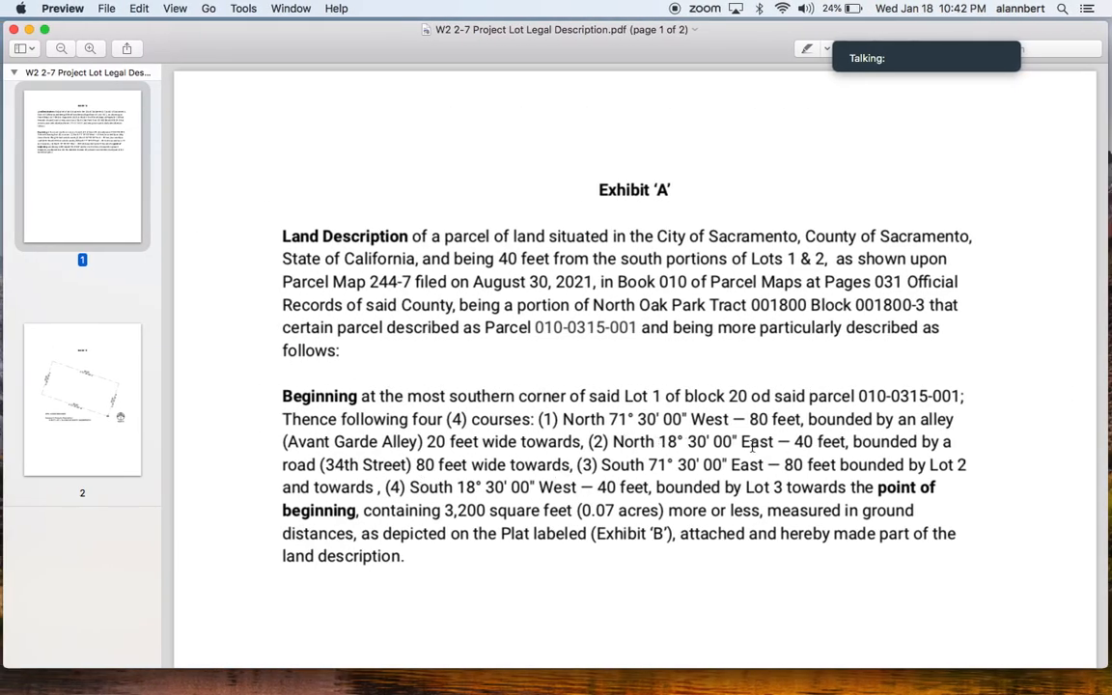
key("ctrl+Right")
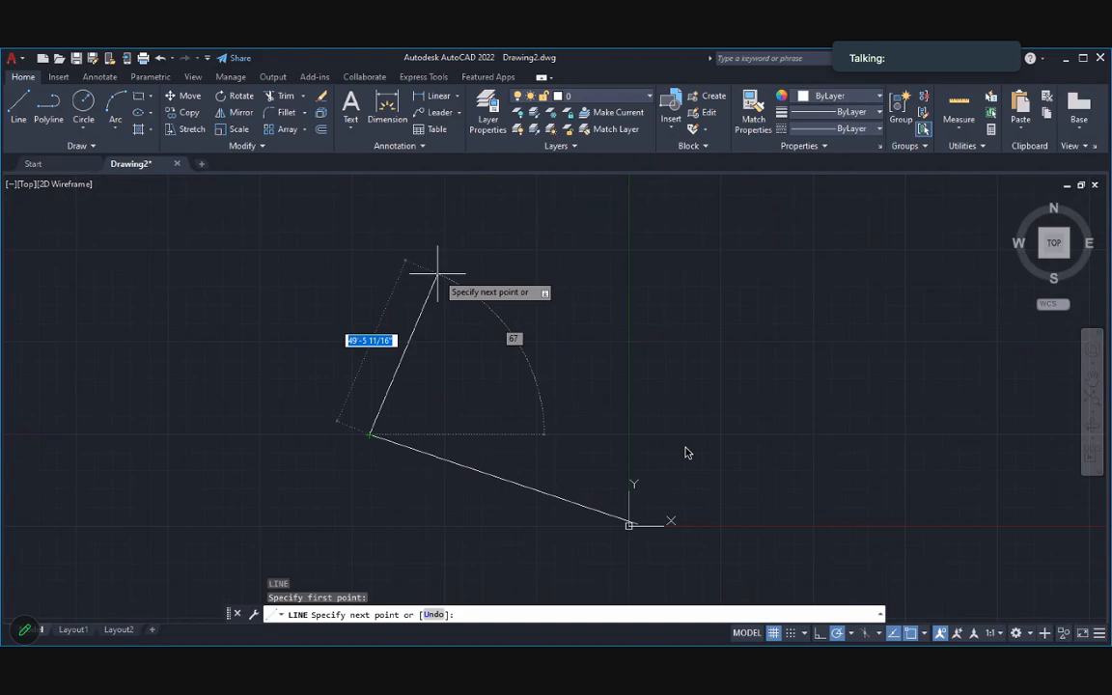
key("ctrl+Left")
key("ctrl+Right")
key("ctrl+Right")
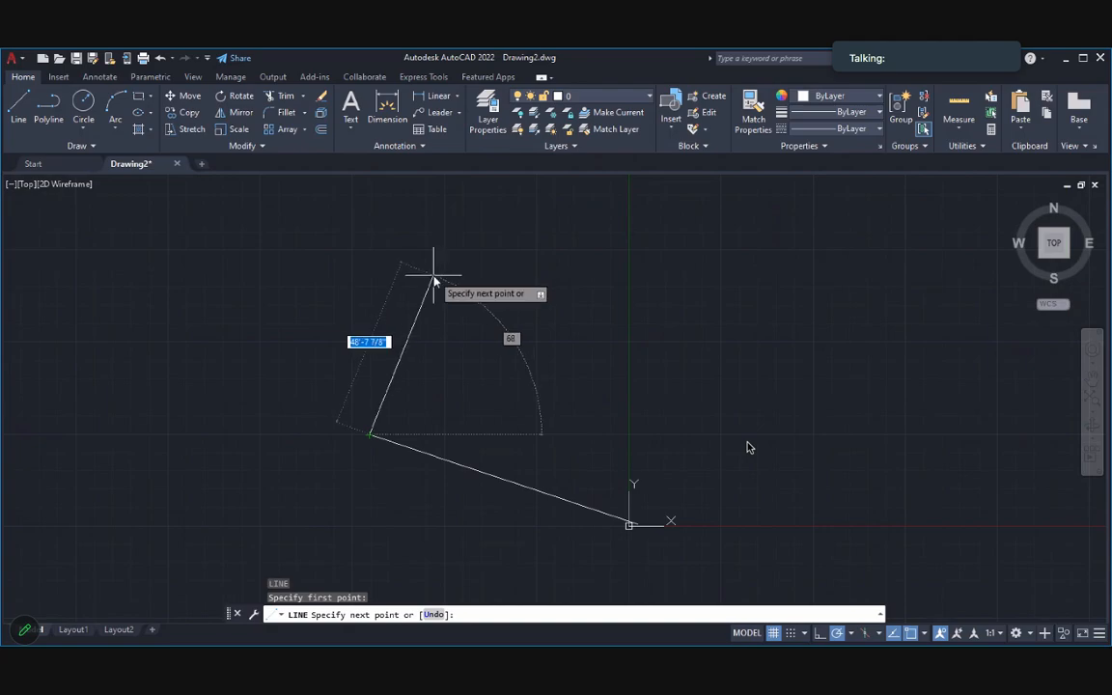
- Draw the second property line 40' long at bearing n18d30'0"e
type("40'")
key("Tab")
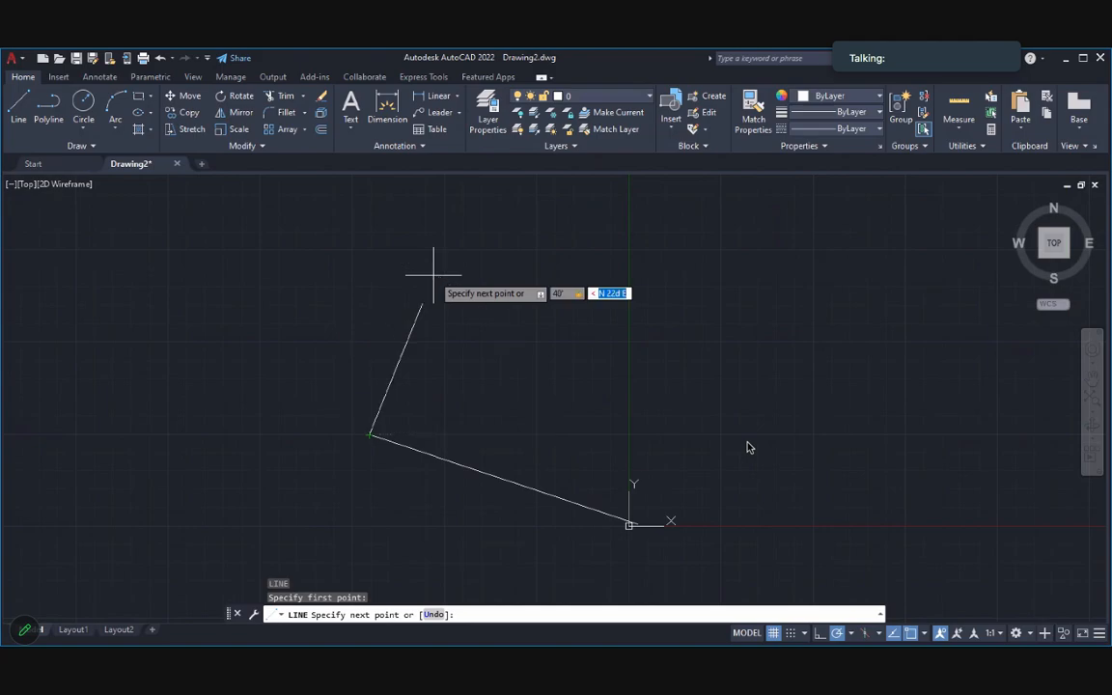
key("BackSpace")
type("n18d30'0\"e")
key("Return")
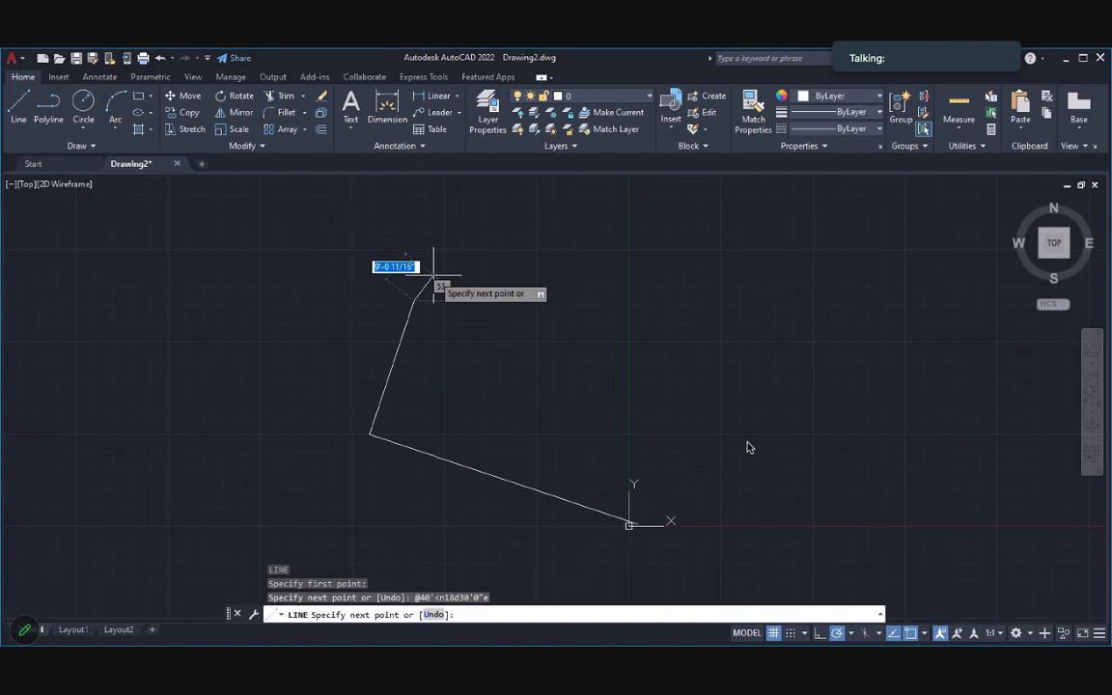
- Check the third course in the PDF land description and return to the drawing
left_click(415, 302)
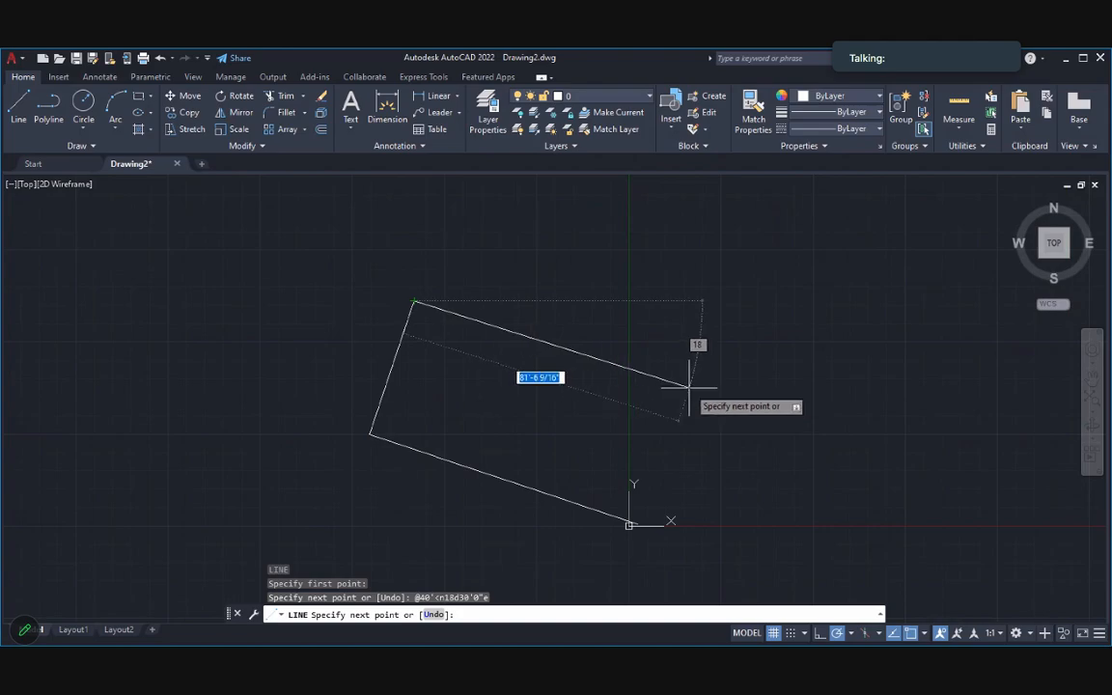
key("ctrl+Left")
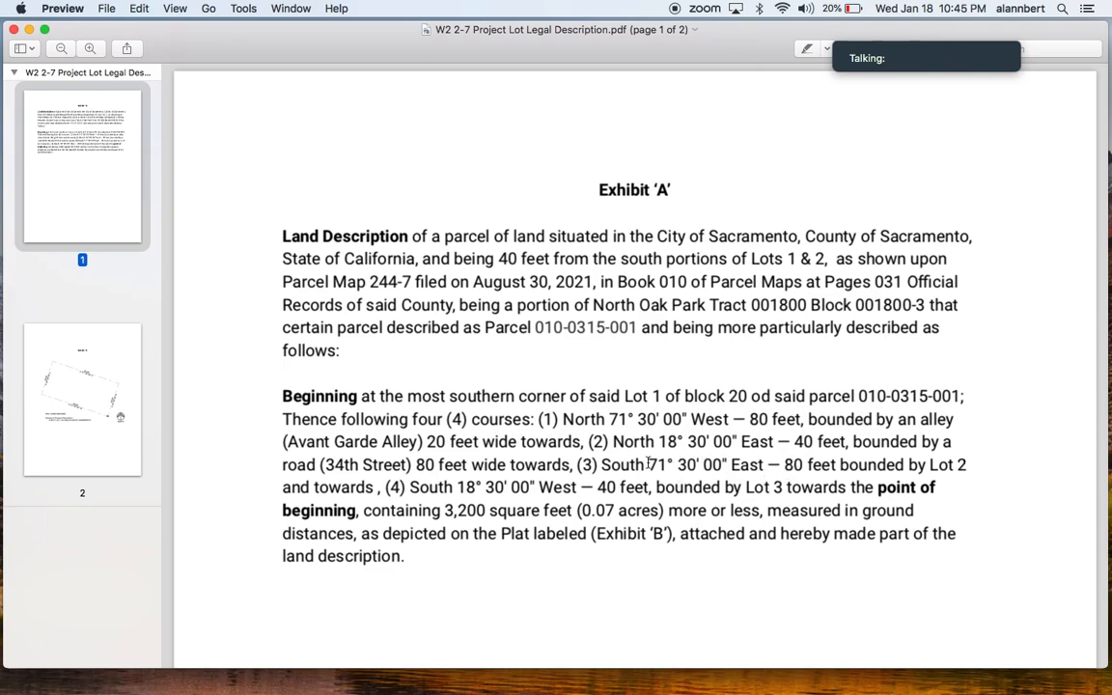
key("ctrl+Right")
key("ctrl+Right")
key("ctrl+Right")
key("ctrl+Right")
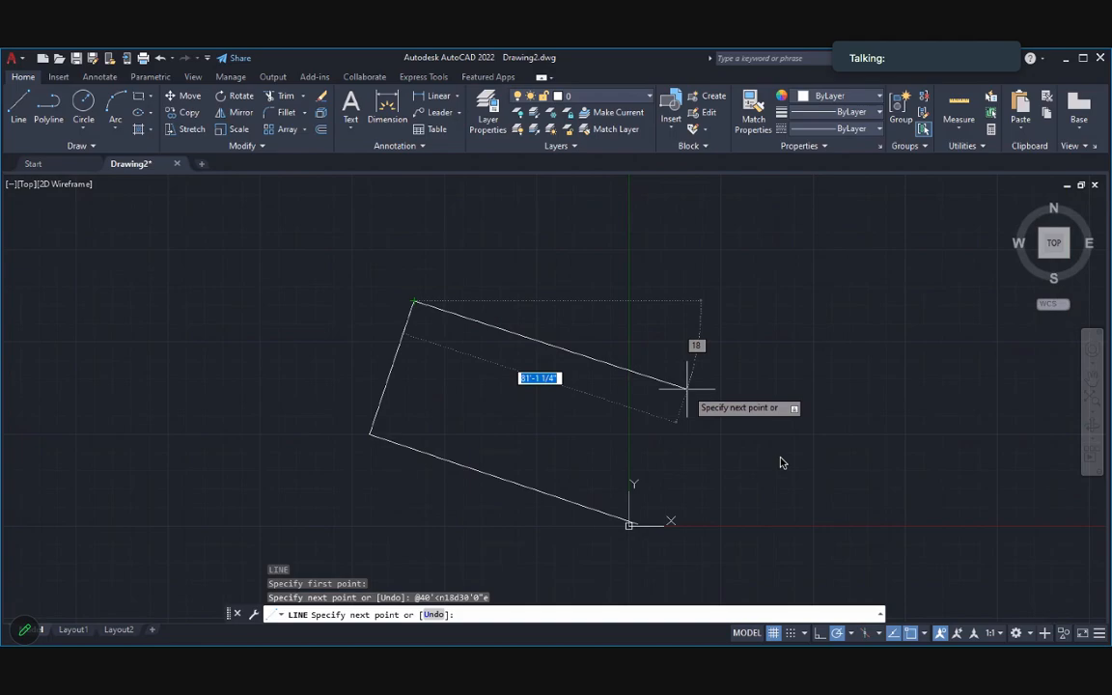
- Draw the third property line 80' long at bearing s71d30'0"e from the end of the second line
type("80'")
key("Tab")
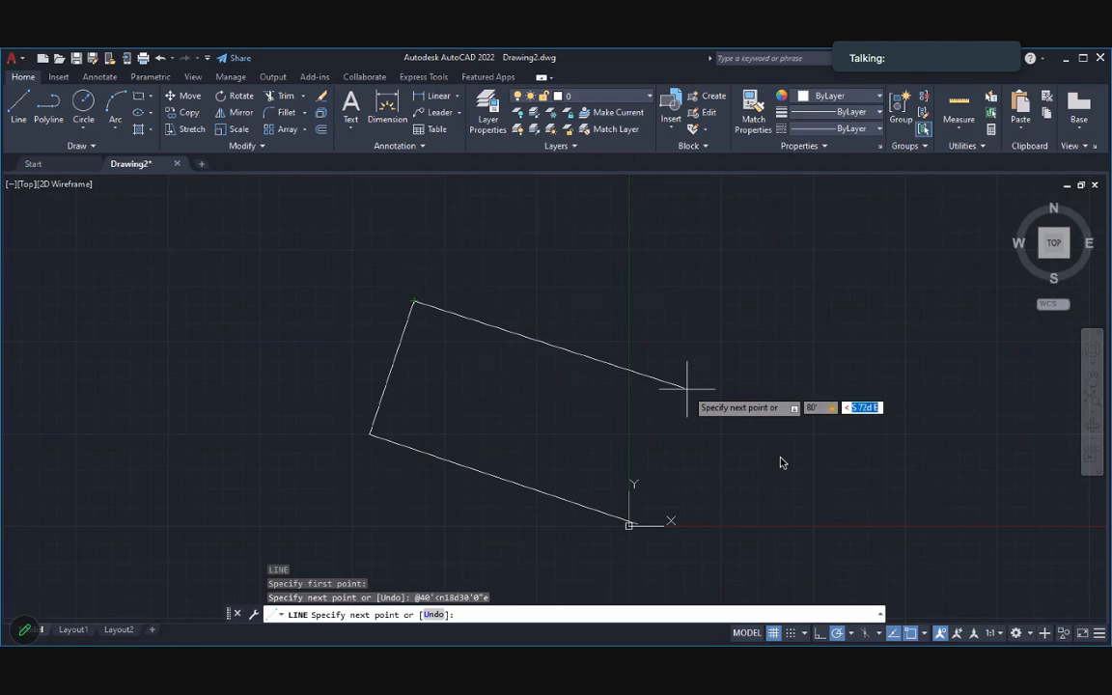
key("BackSpace")
type("s")
type("71")
type("d")
type("30")
type("'")
type("0")
type("'")
type("e")
key("Return")
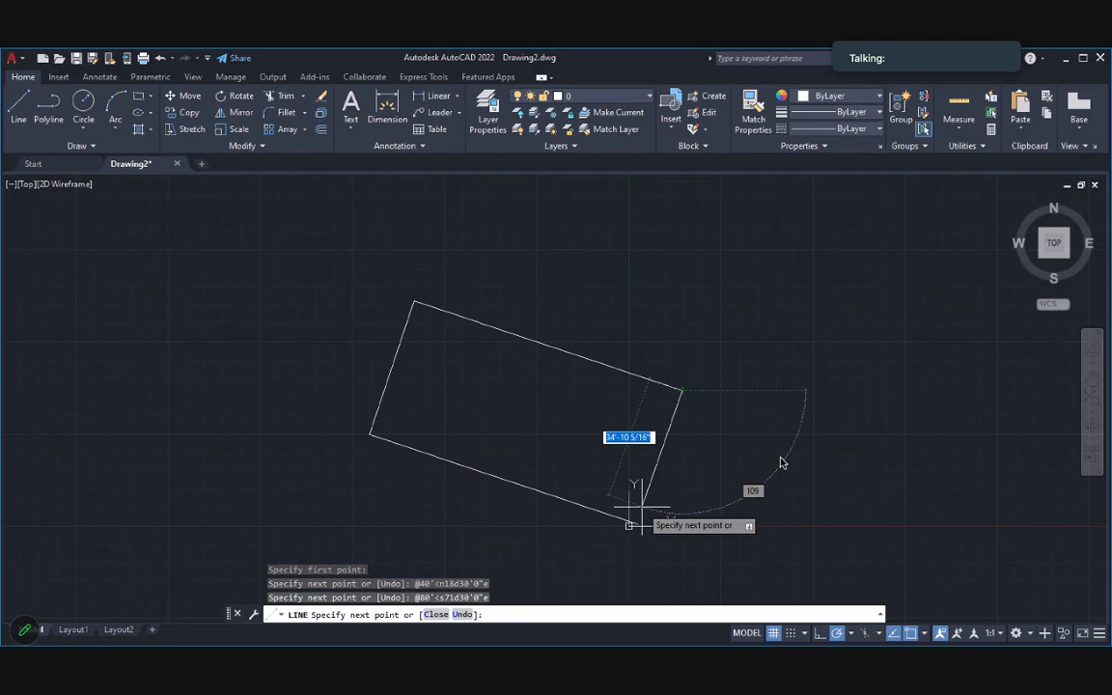
- Check the fourth course in the PDF land description and return to the drawing
key("ctrl+Left")
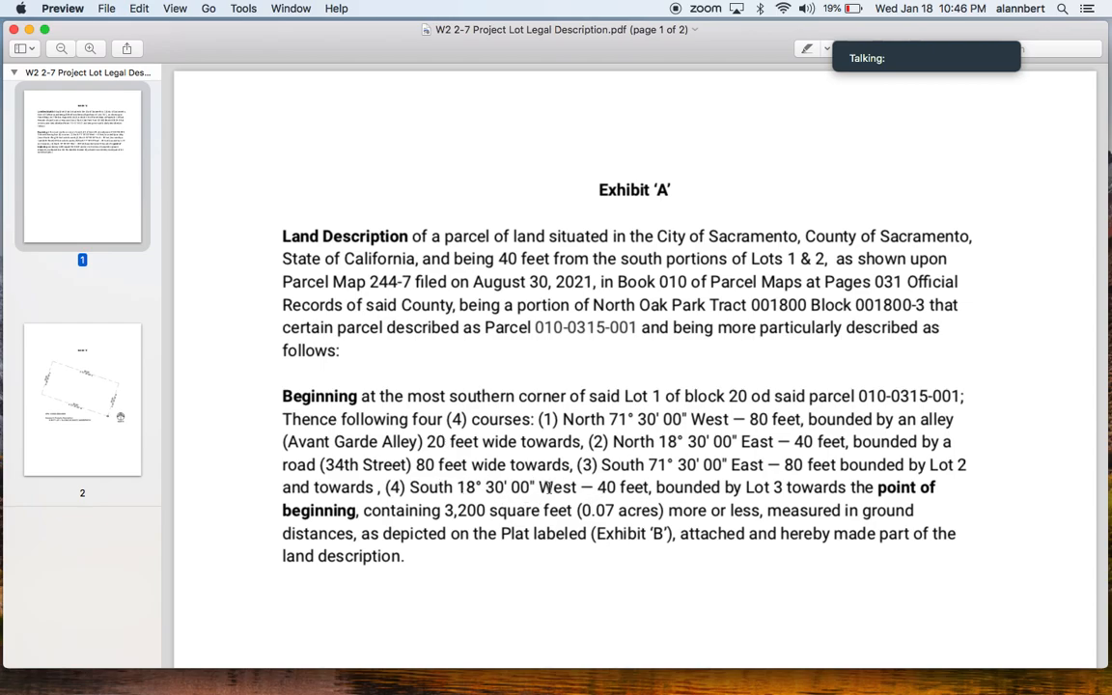
key("ctrl+Right")
key("ctrl+Right")
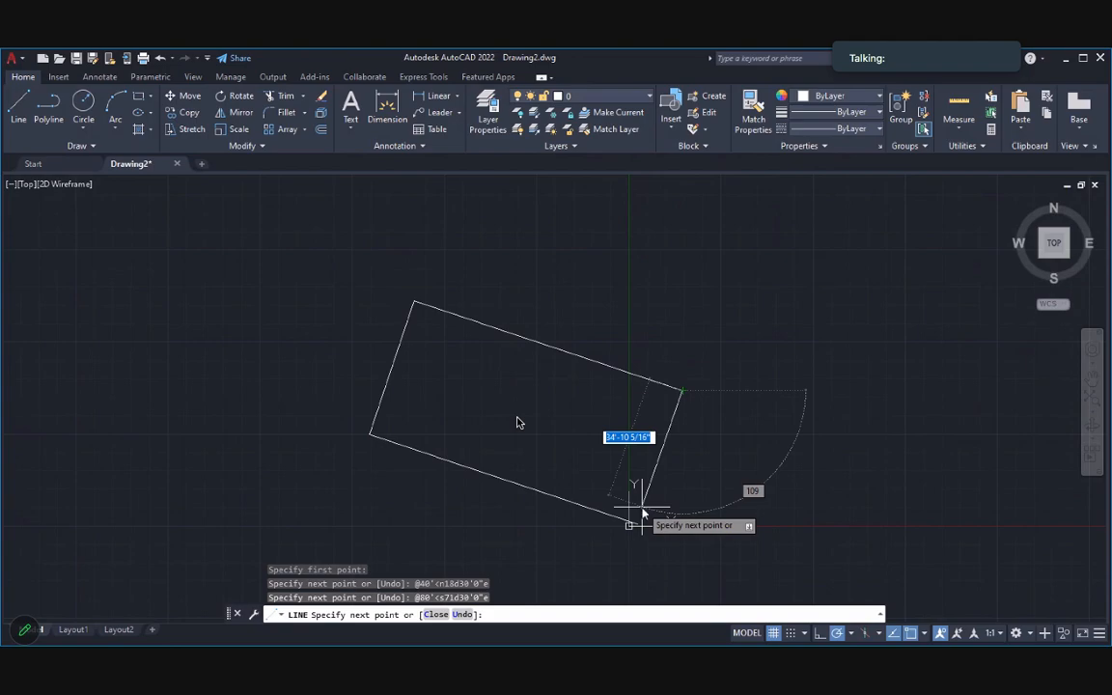
- Draw the fourth property line 40' long at bearing s18d30'0"w and end the LINE command
type("40")
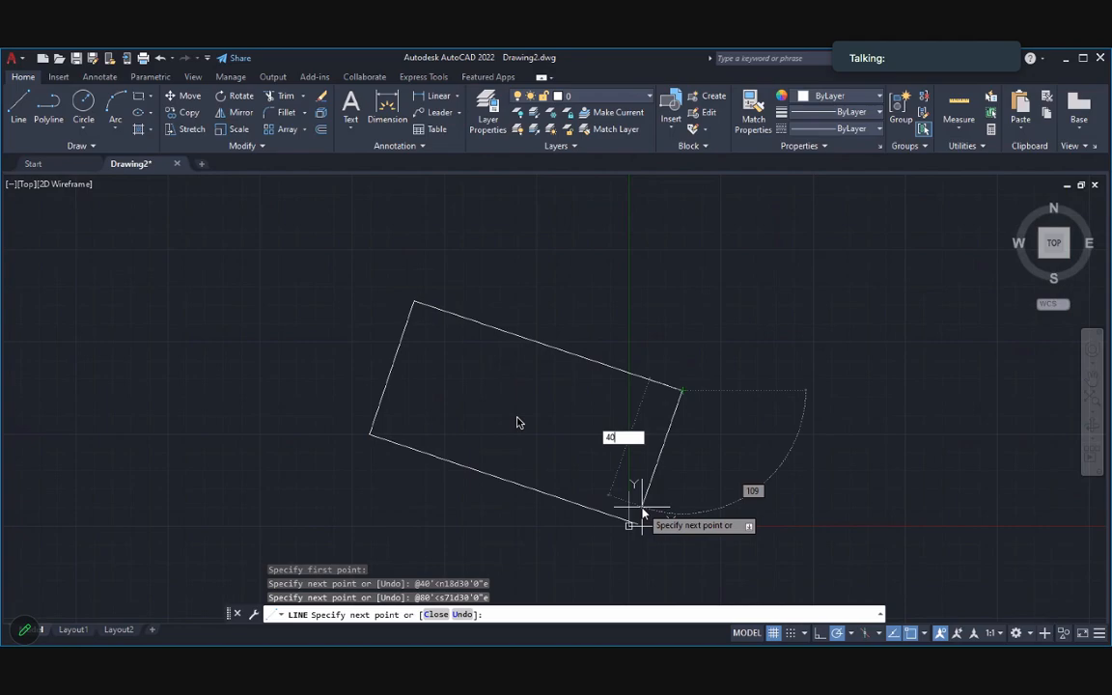
type("'")
key("BackSpace")
key("BackSpace")
key("Tab")
type("s")
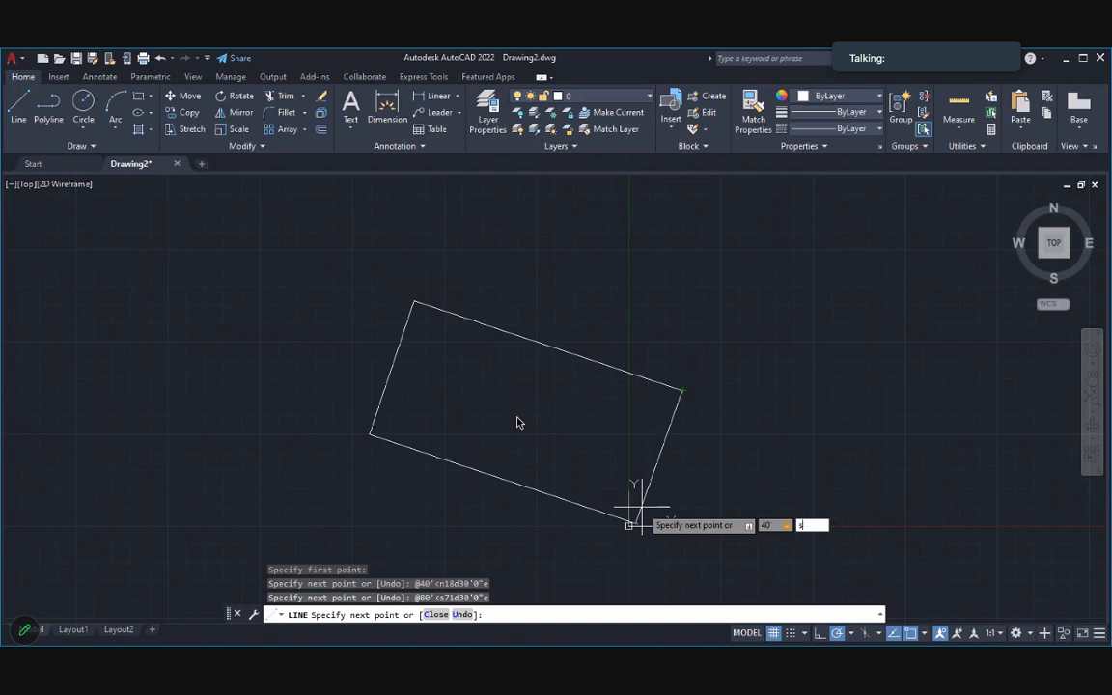
type("18d30")
type("'")
type("0\"w")
key("Return")
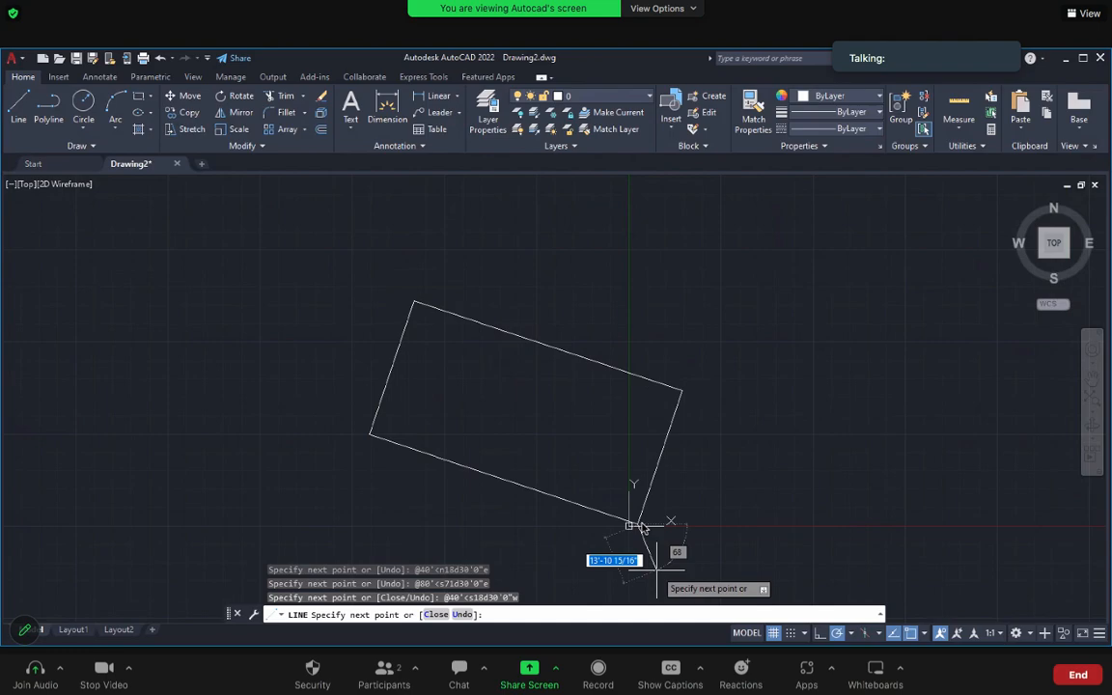
scroll(656, 568, "up", 6)
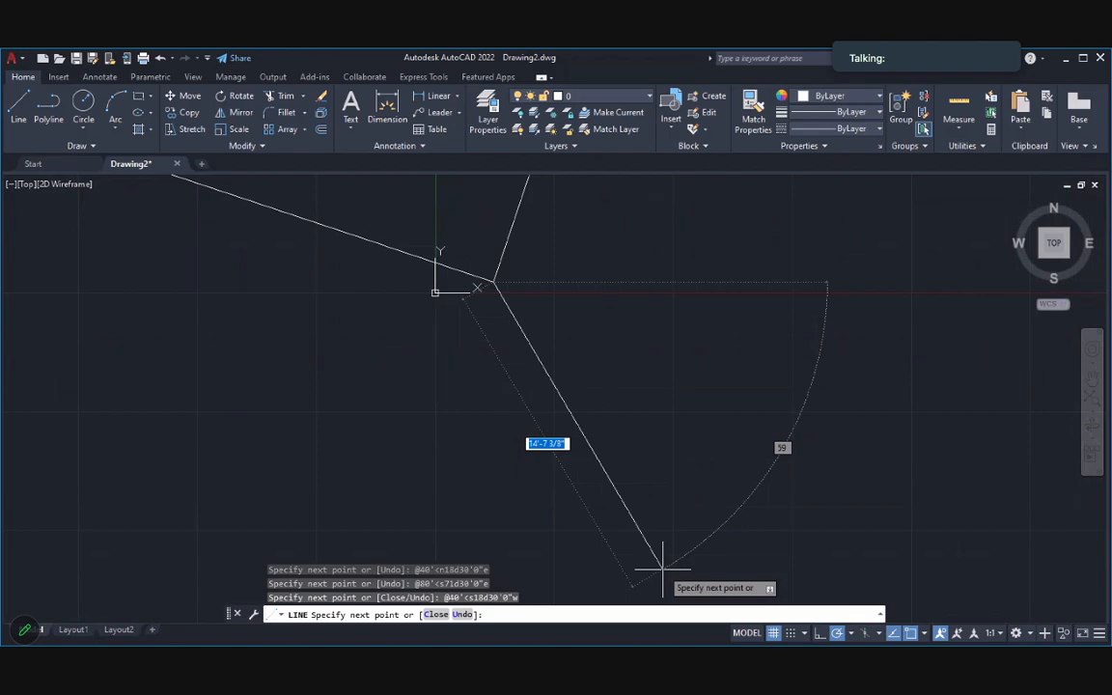
key("Return")
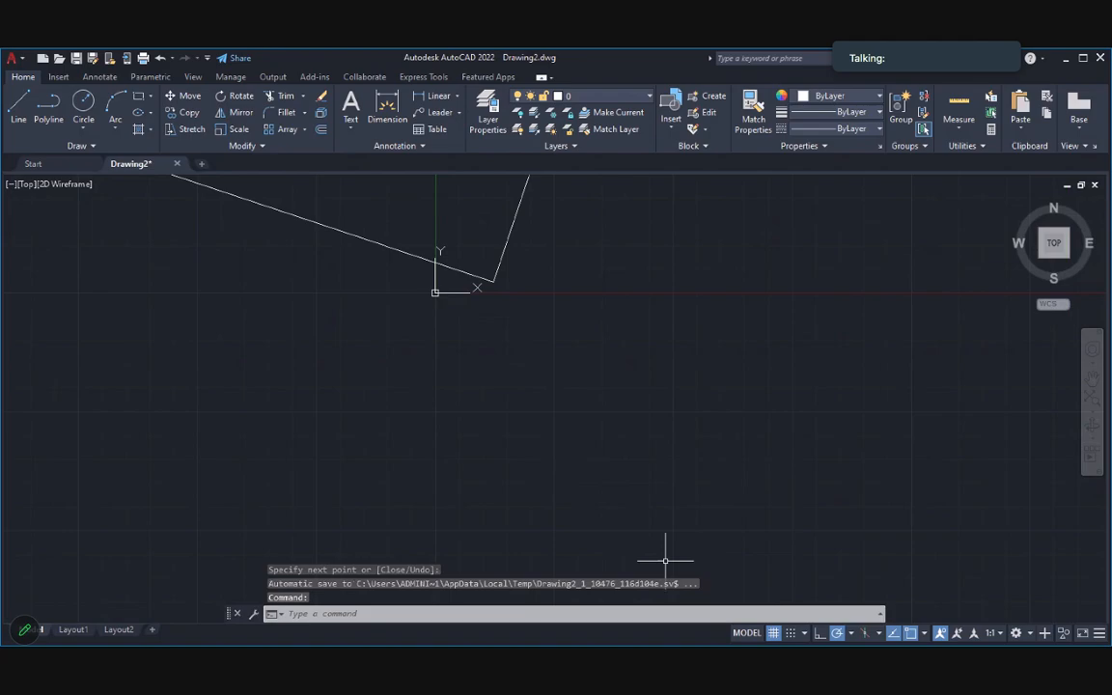
- Zoom to the drawing's extents and center the whole lot boundary in view
type("zoom")
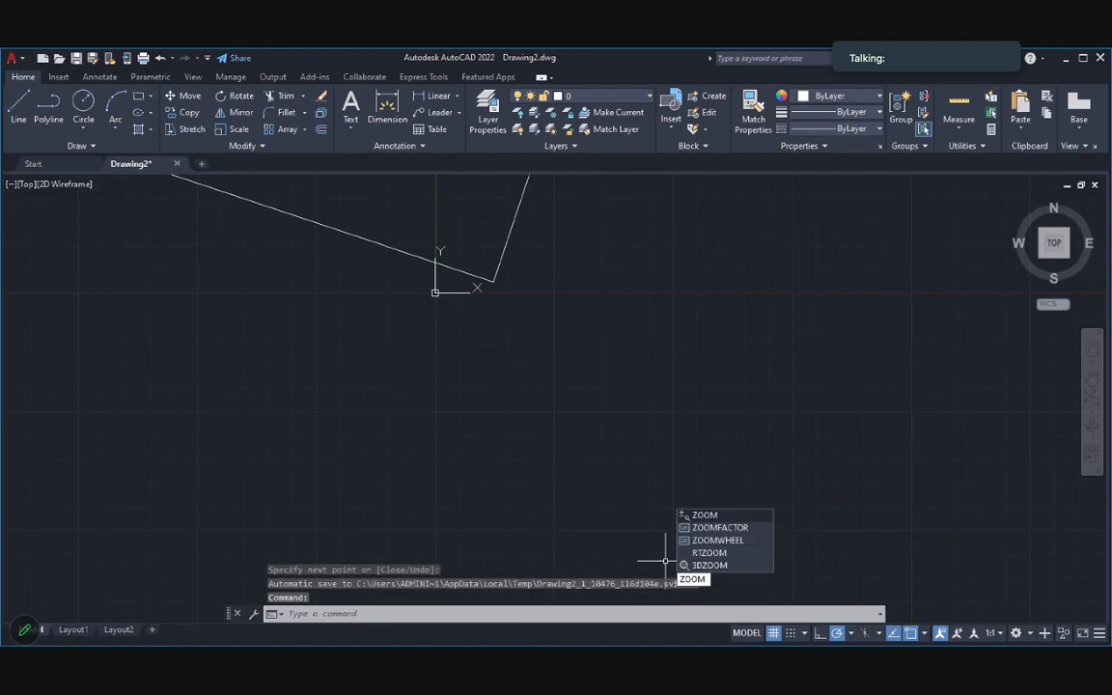
key("Return")
type("e")
key("Return")
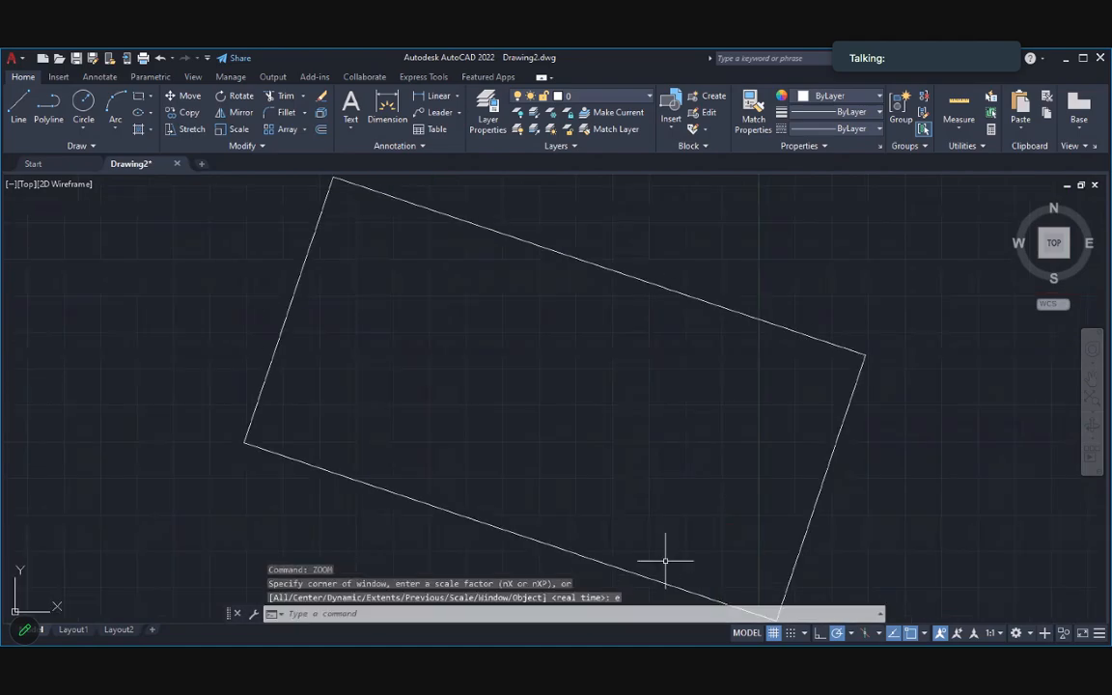
scroll(689, 472, "down", 2)
middle_click_drag(613, 465, 566, 453)
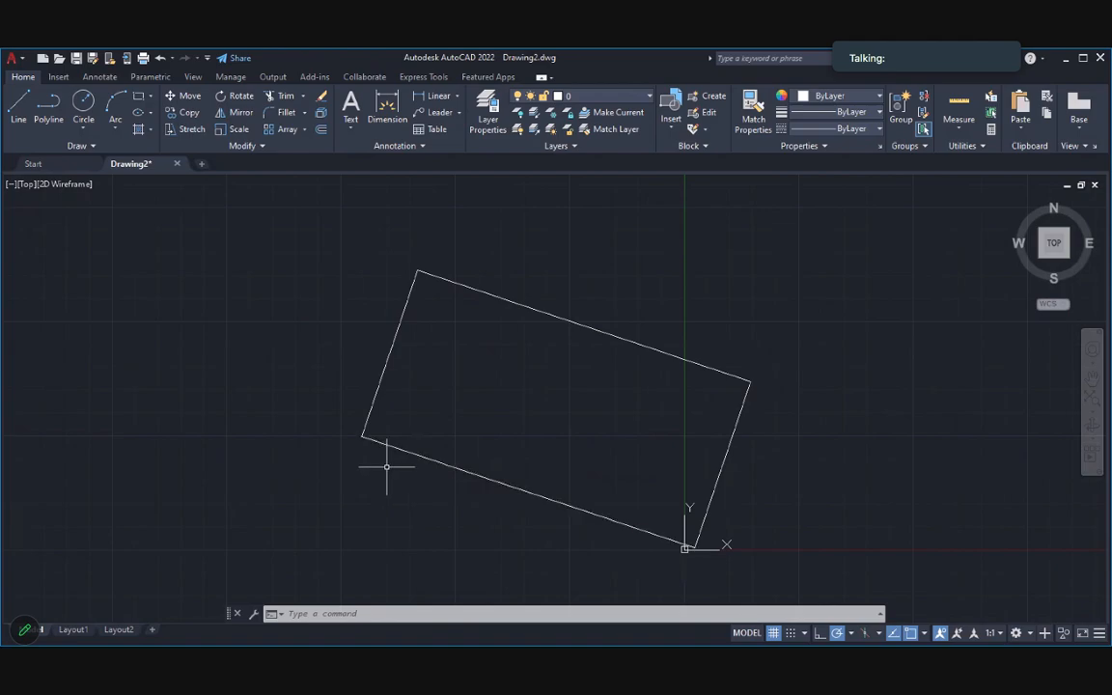
- Compare the drawn lot with the courses in the PDF land description, and switch back to the PDF's desktop
key("ctrl+Left")
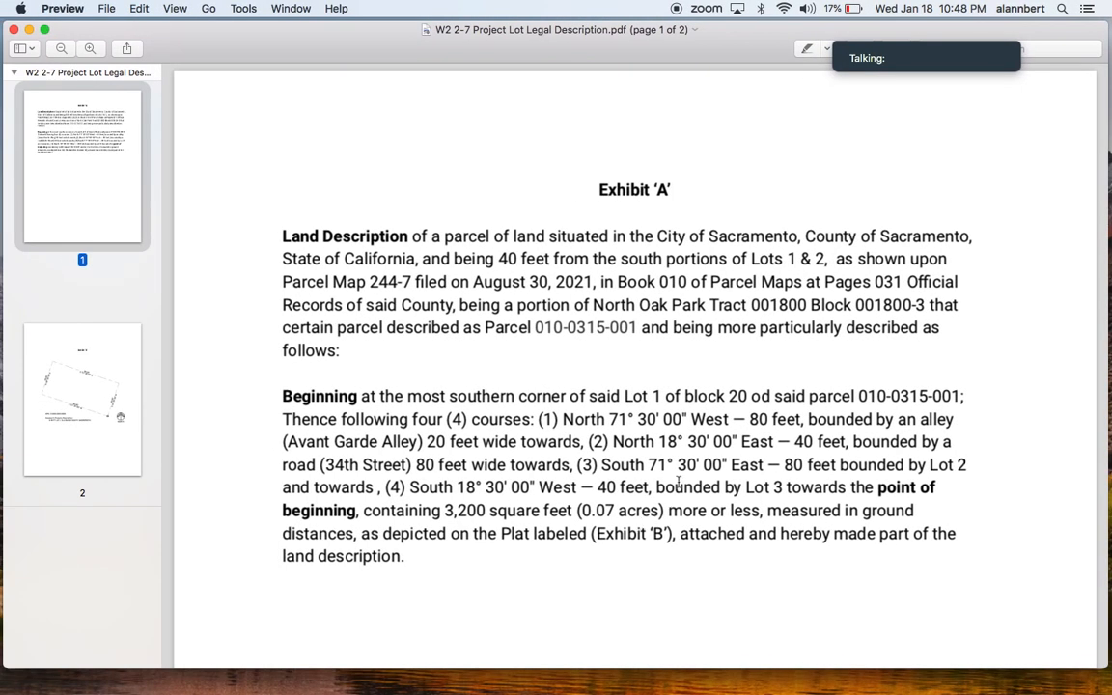
key("ctrl+Right")
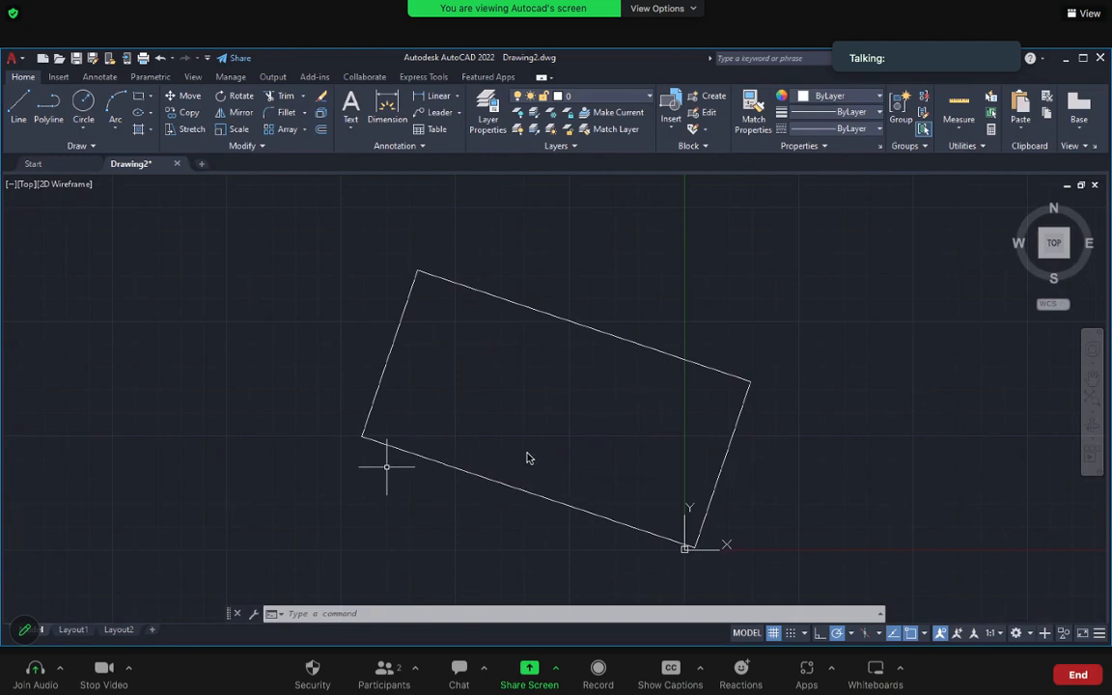
key("ctrl+Left")
key("ctrl+Right")
mouse_move(746, 5)
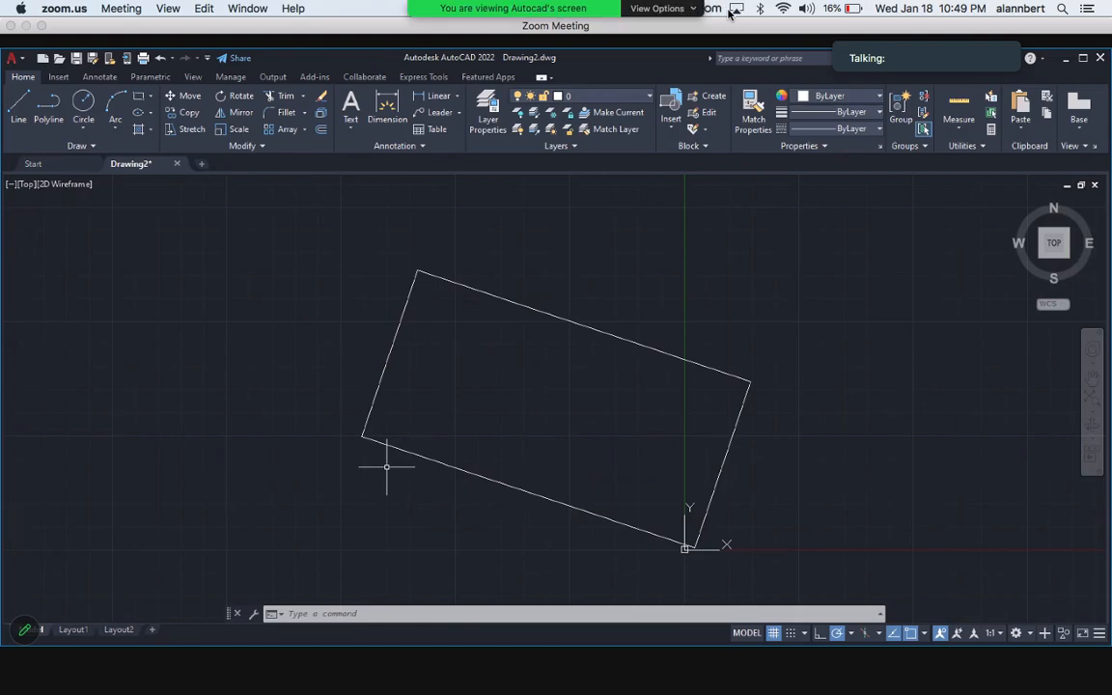
key("ctrl+Up")
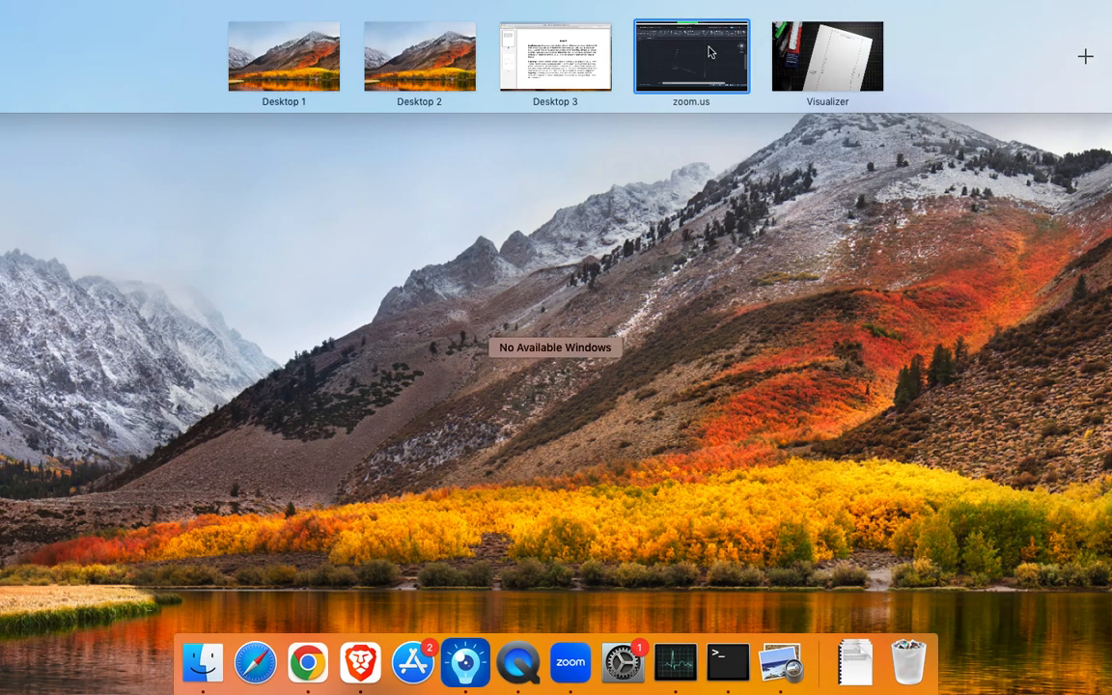
left_click(602, 45)
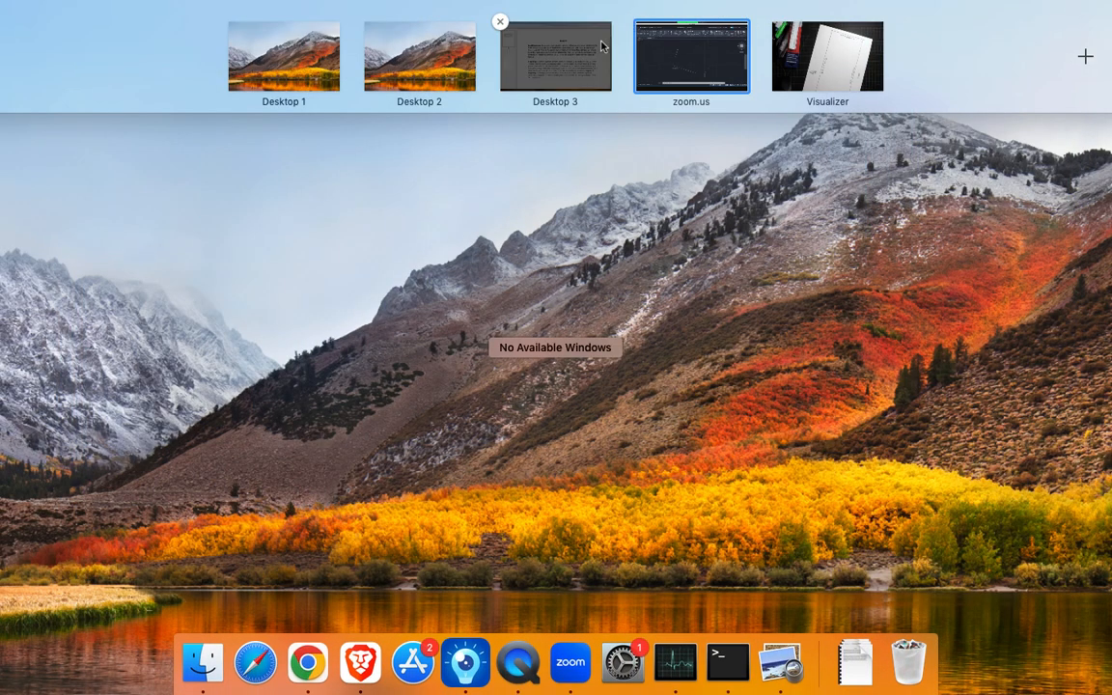